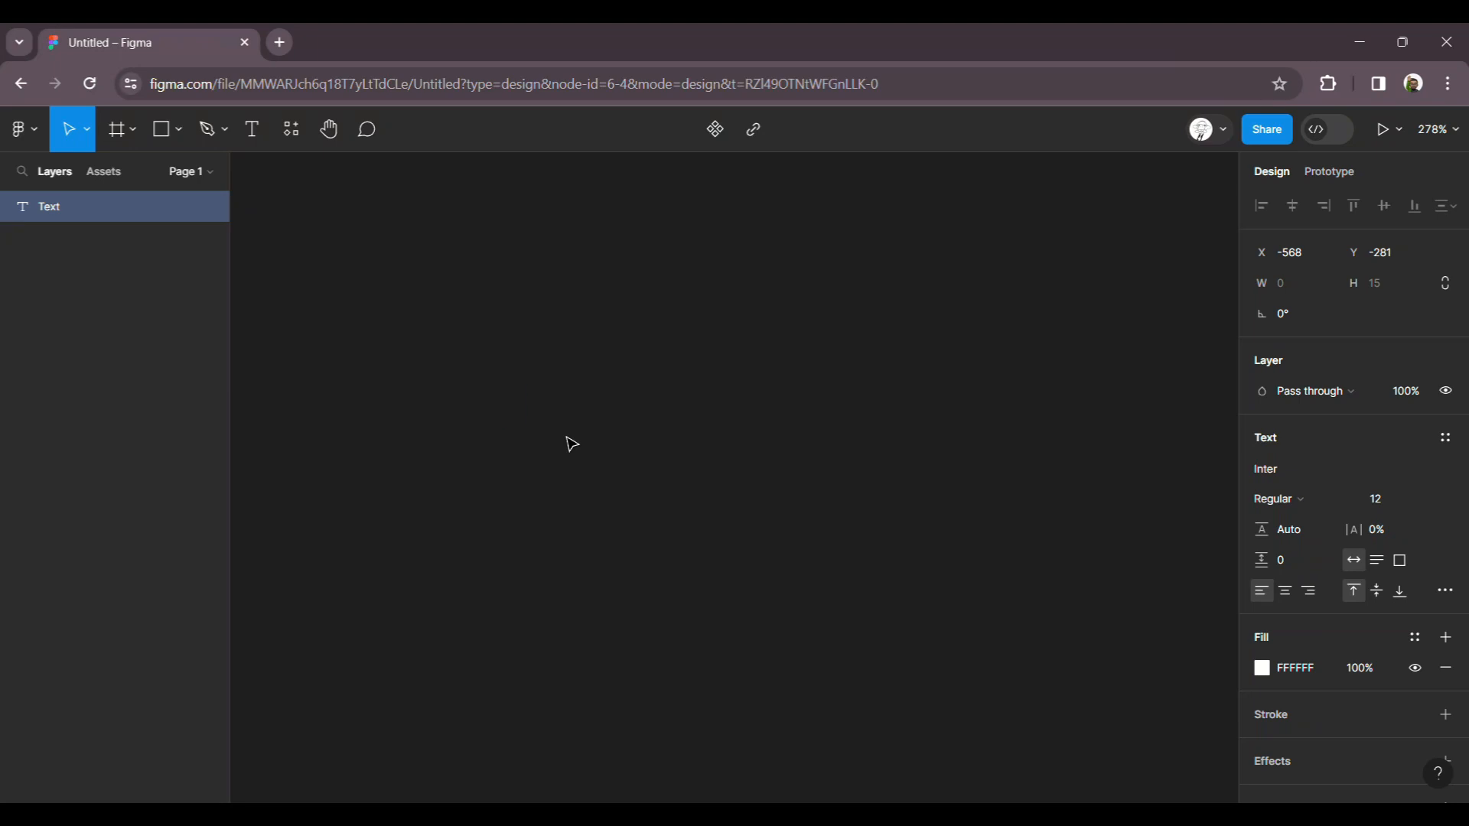
- Enter the text "This is a button" on the canvas and wrap it in an auto layout frame
text(a button)
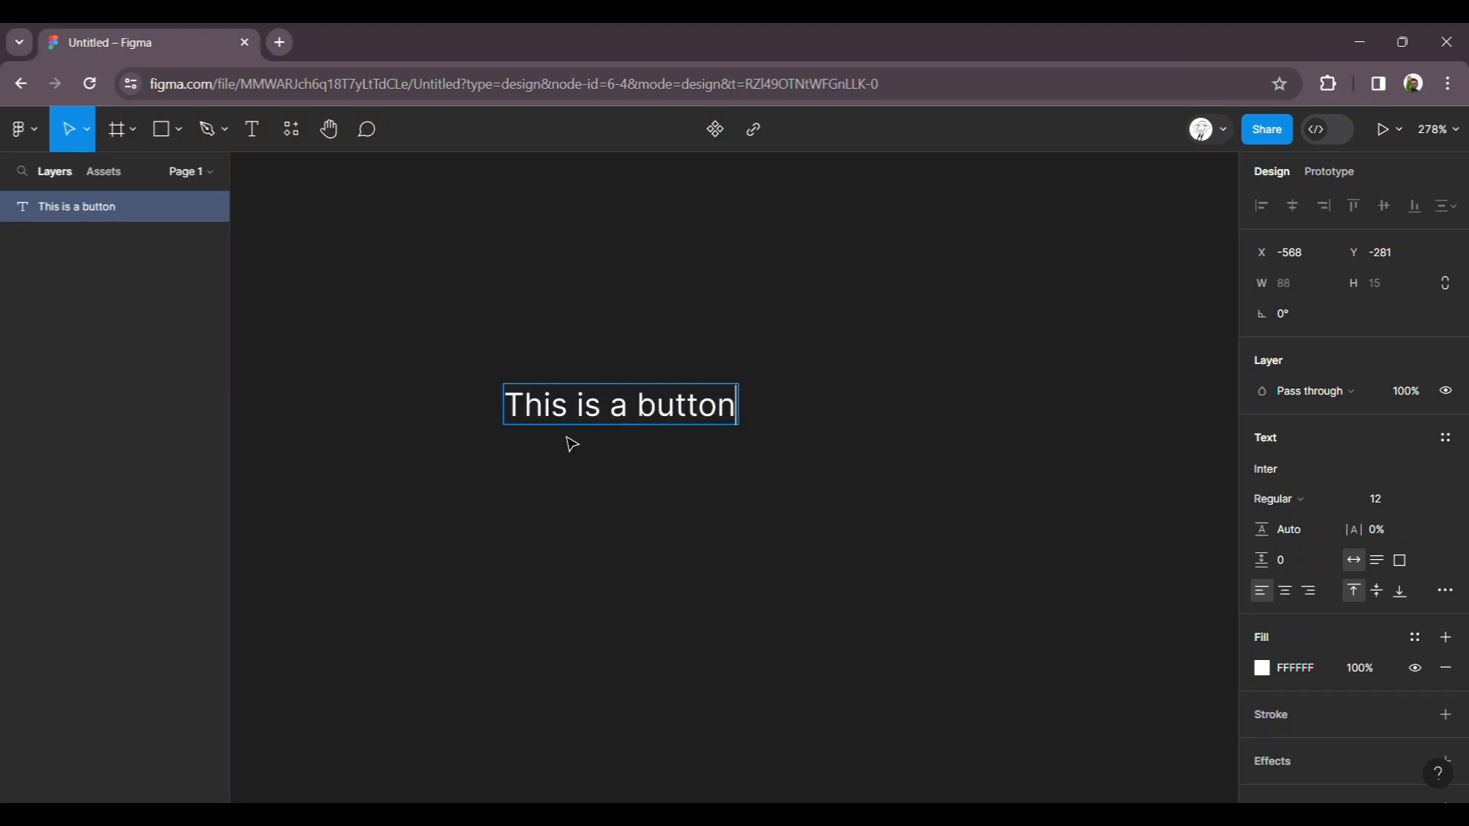
key(Escape)
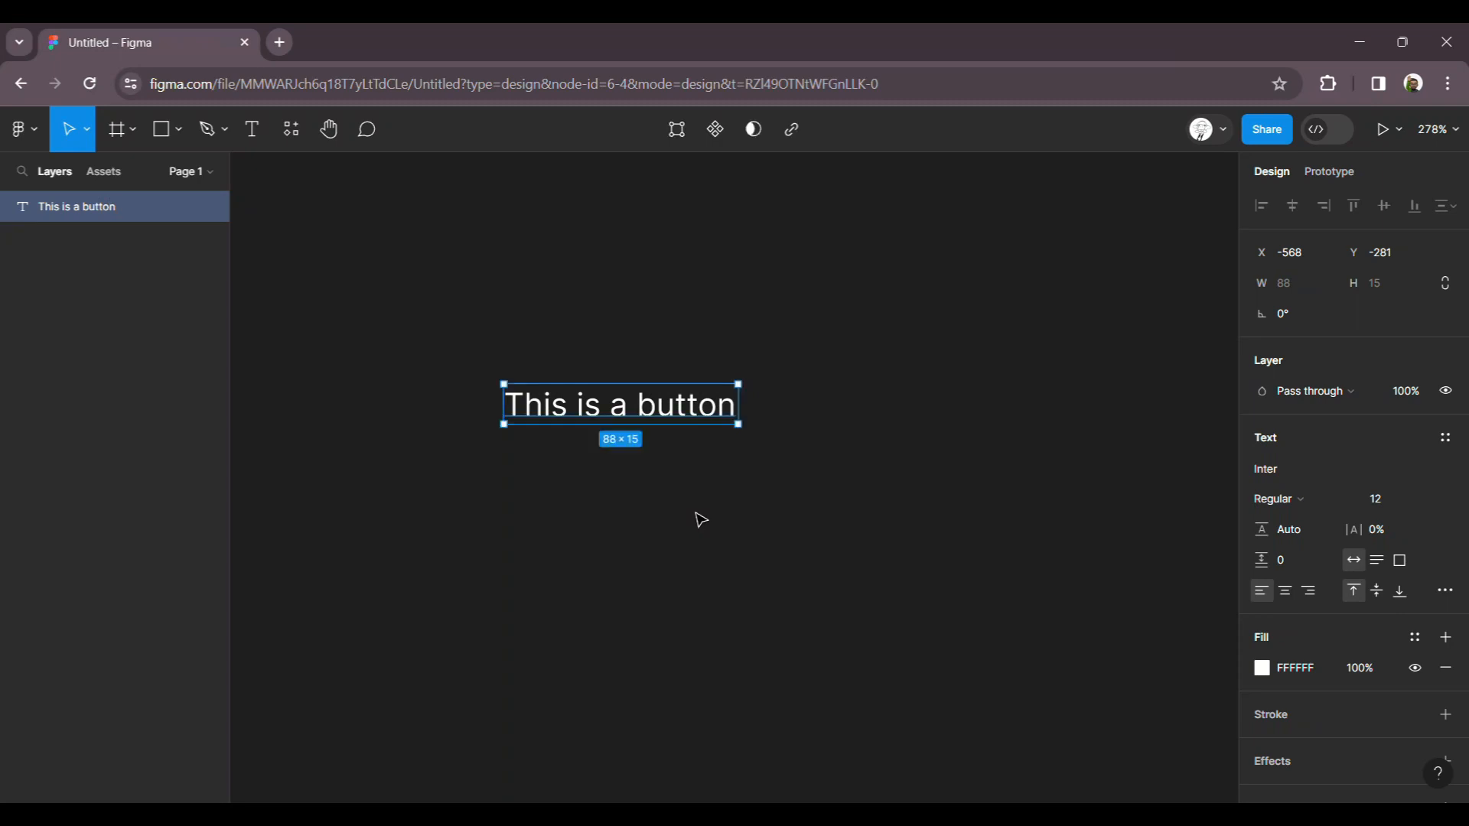
key(shift+a)
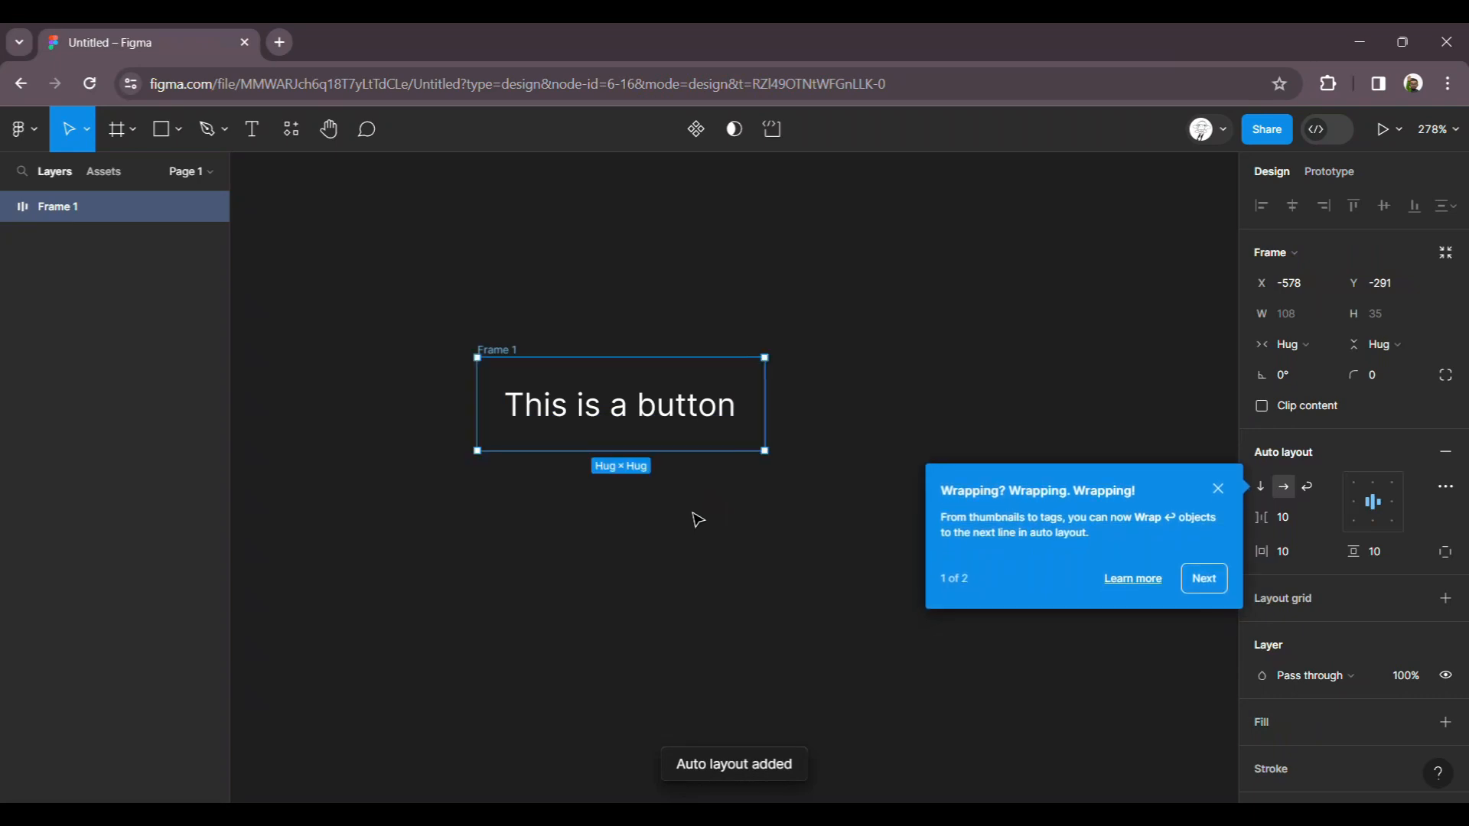
click(526, 339)
click(514, 356)
scroll(540, 352, up, 5)
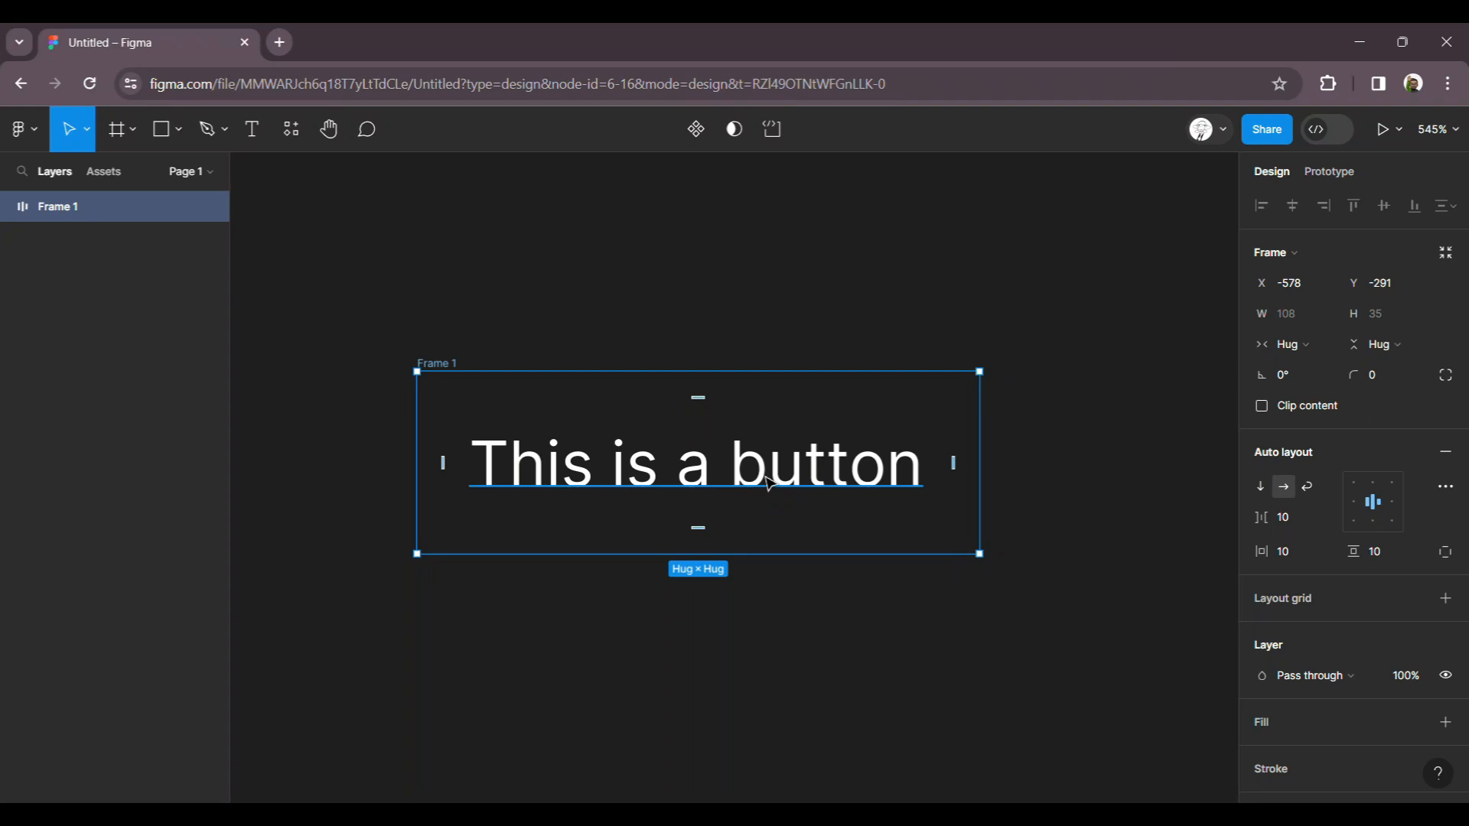
- Replace the frame's text with "Button"
click(768, 482)
double_click(765, 480)
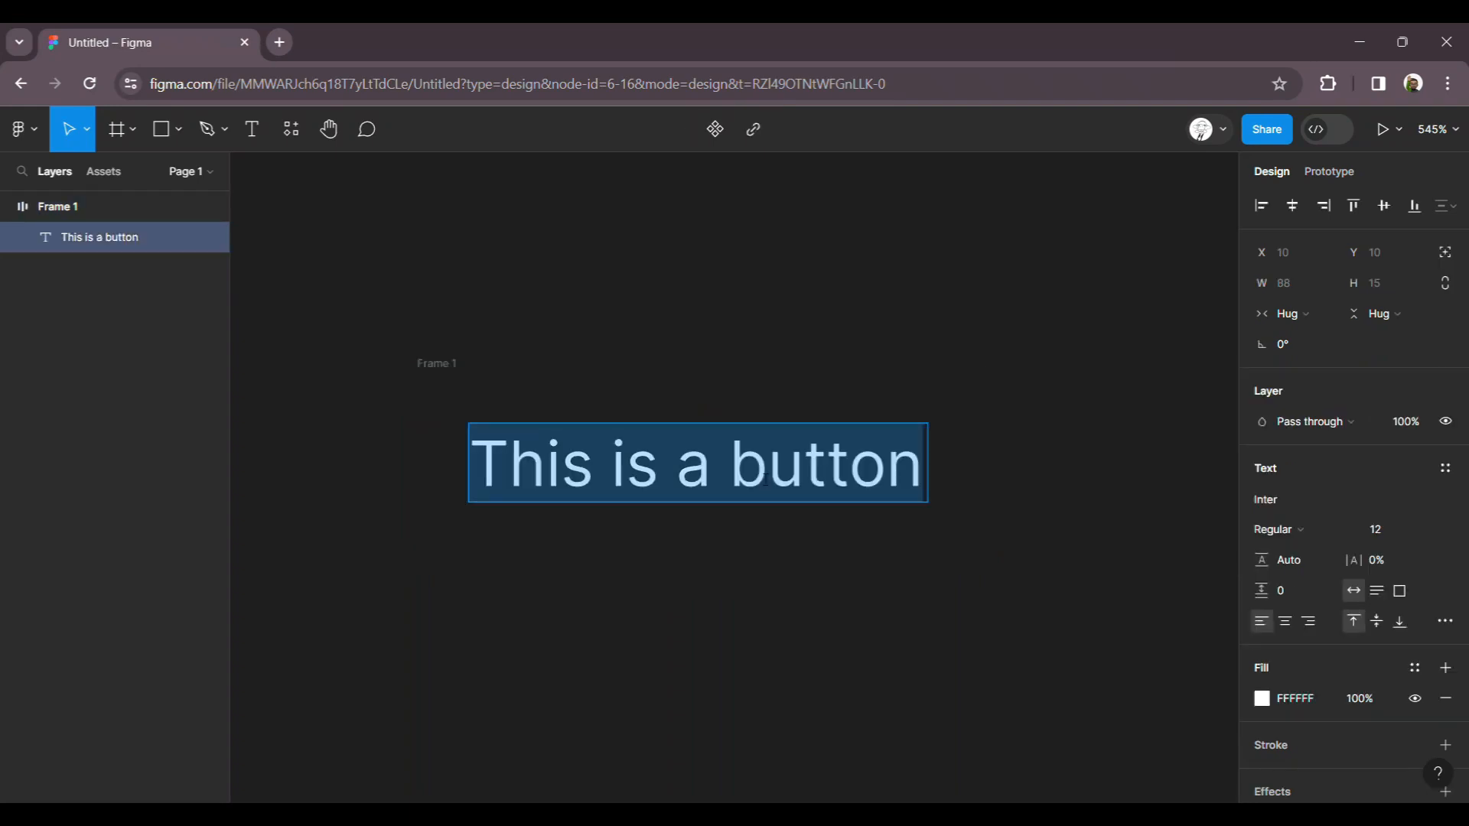
text(Button)
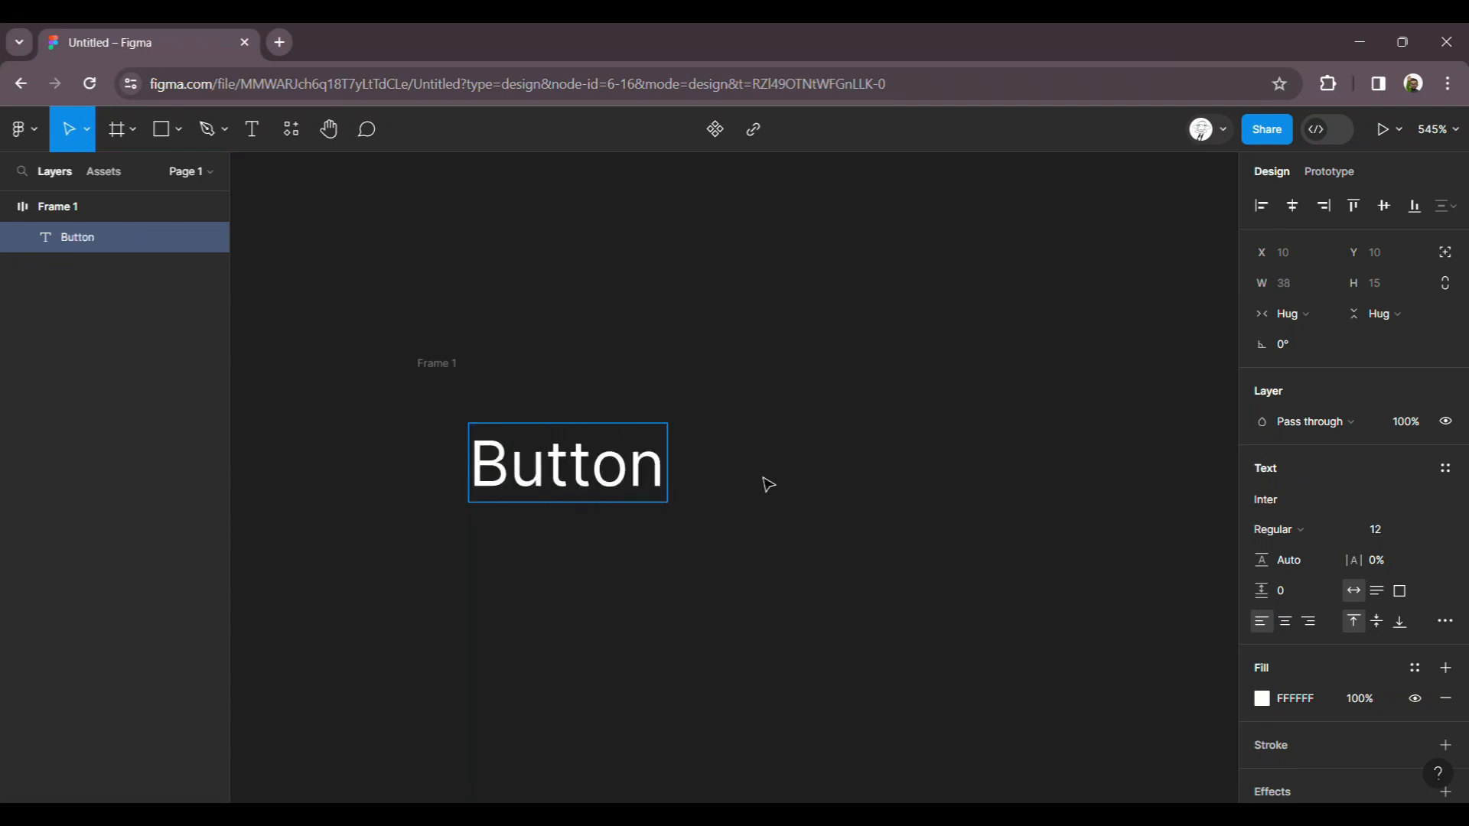
key(Escape)
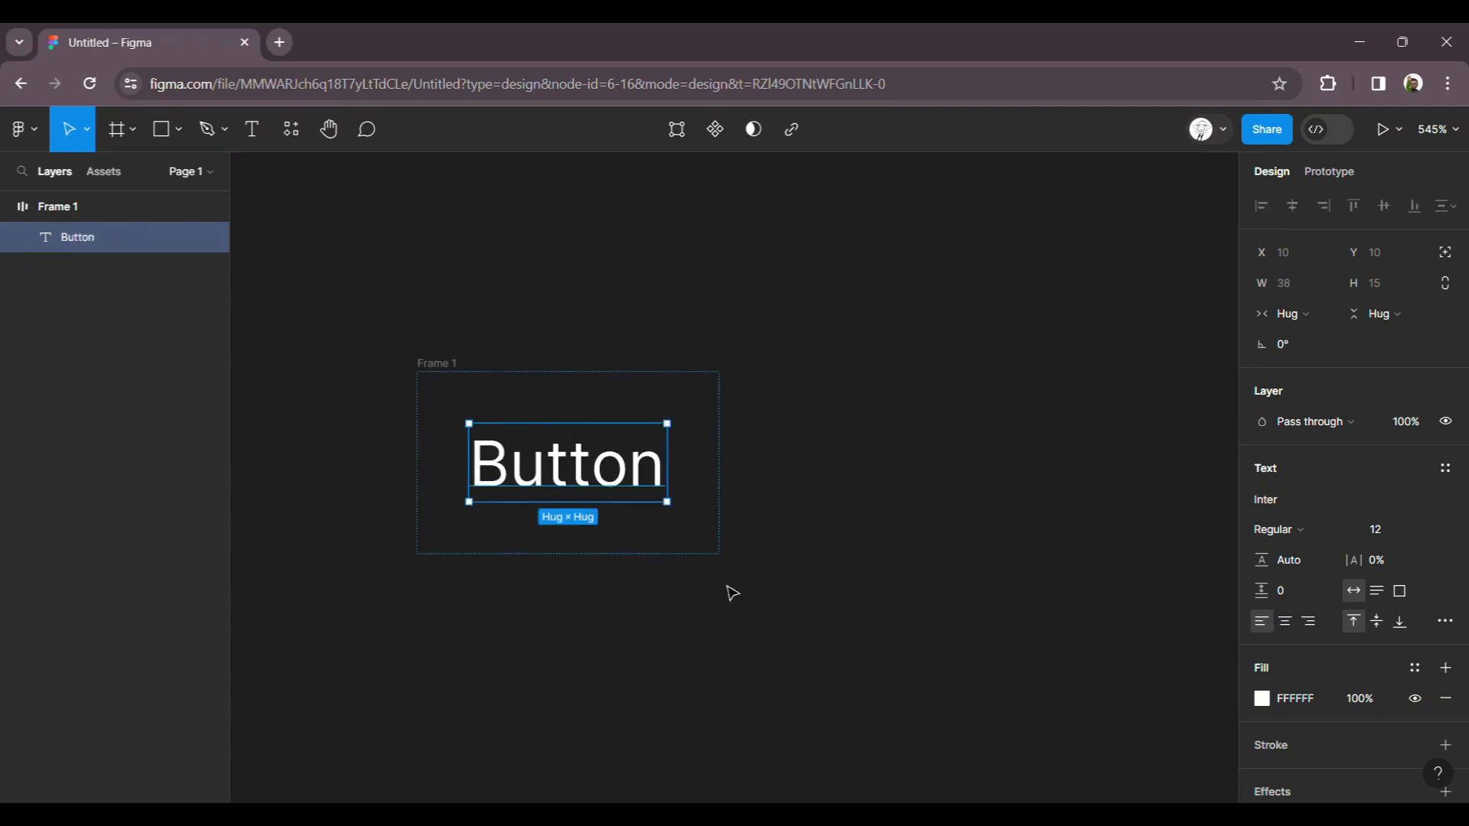
- Add a solid dark blue fill, hex 362DA0, to the auto layout frame
click(558, 567)
click(437, 364)
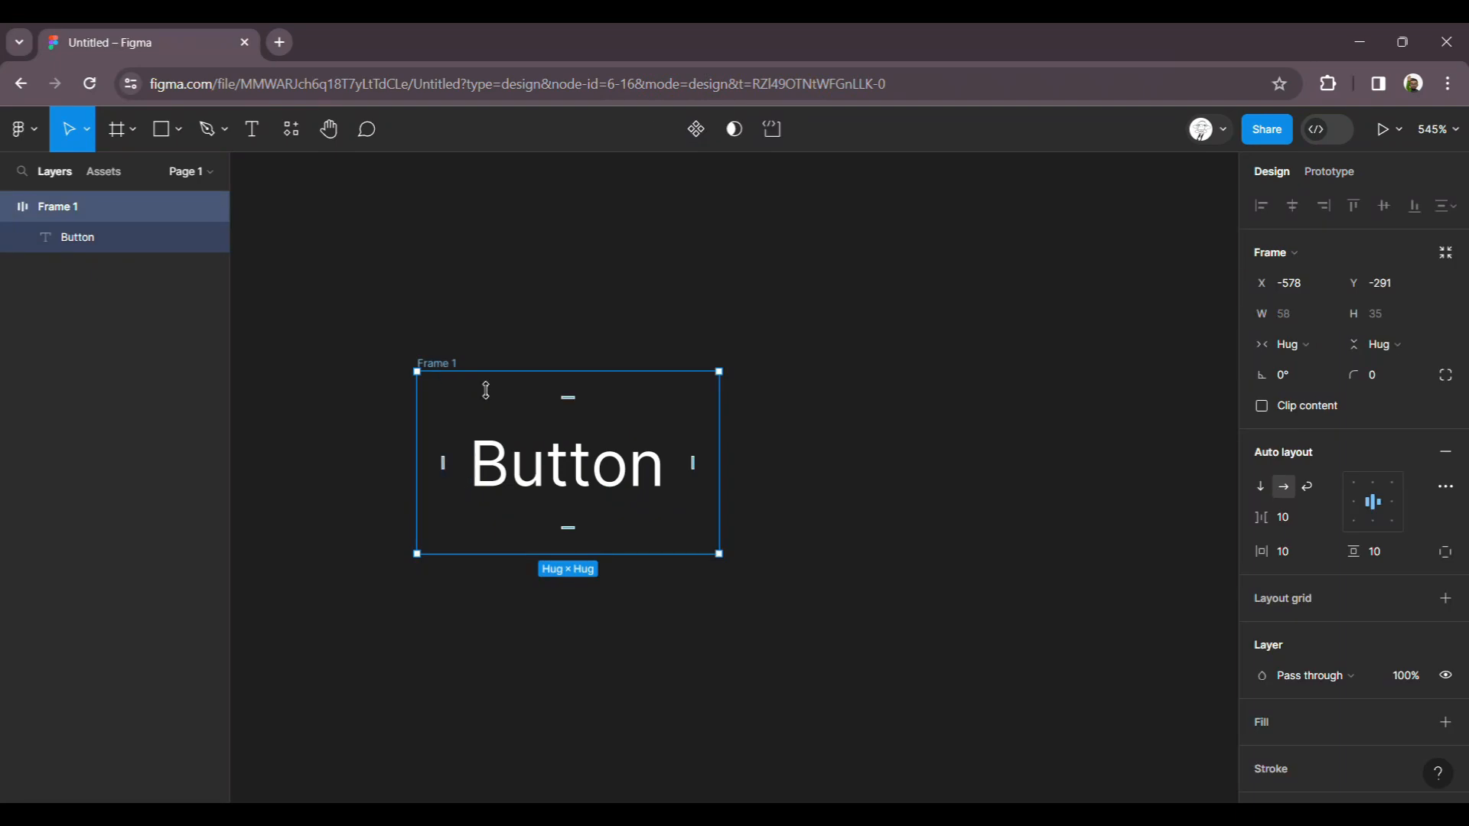
scroll(1352, 613, down, 3)
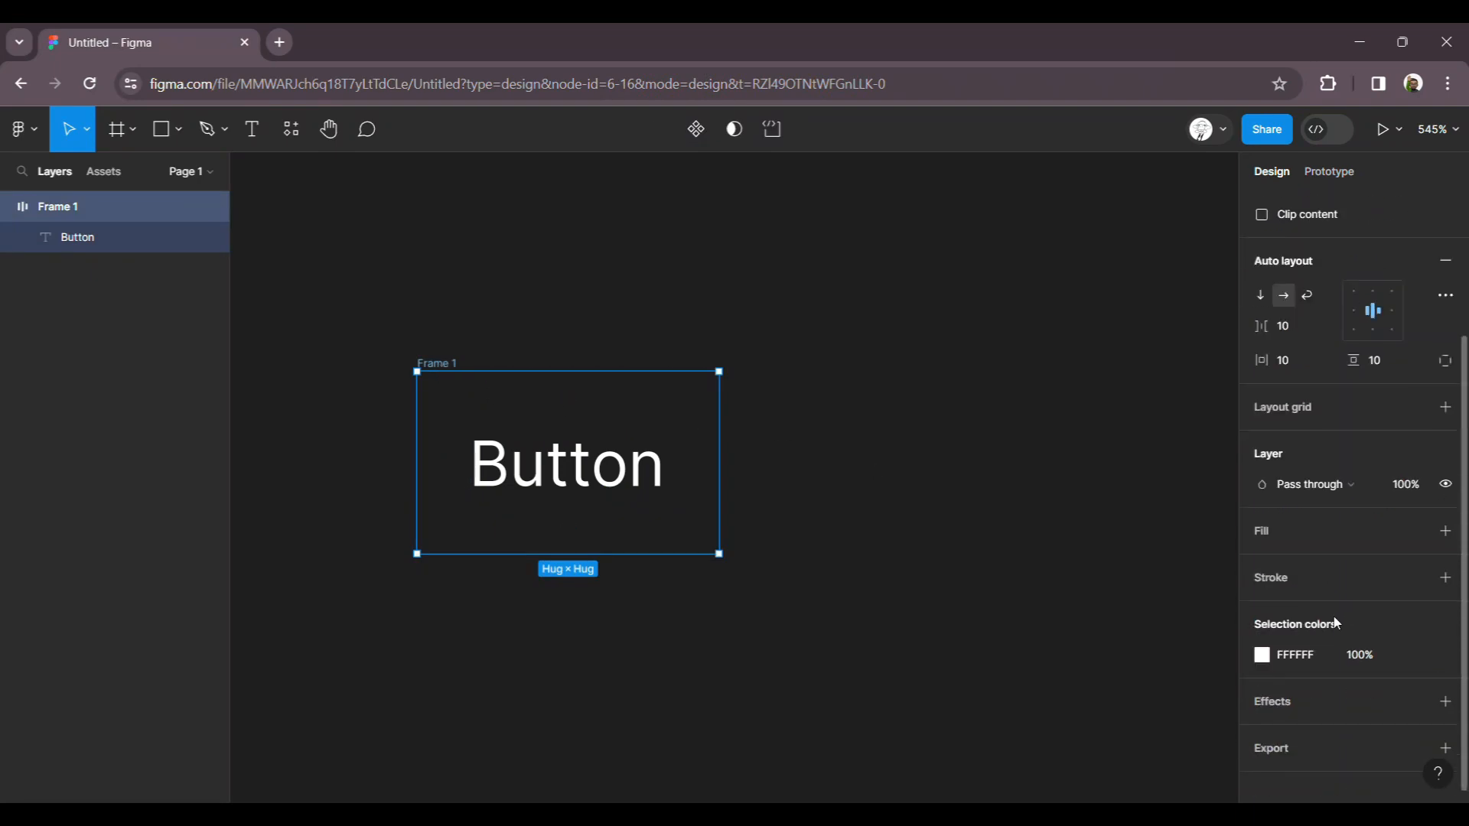
click(1271, 534)
click(1261, 562)
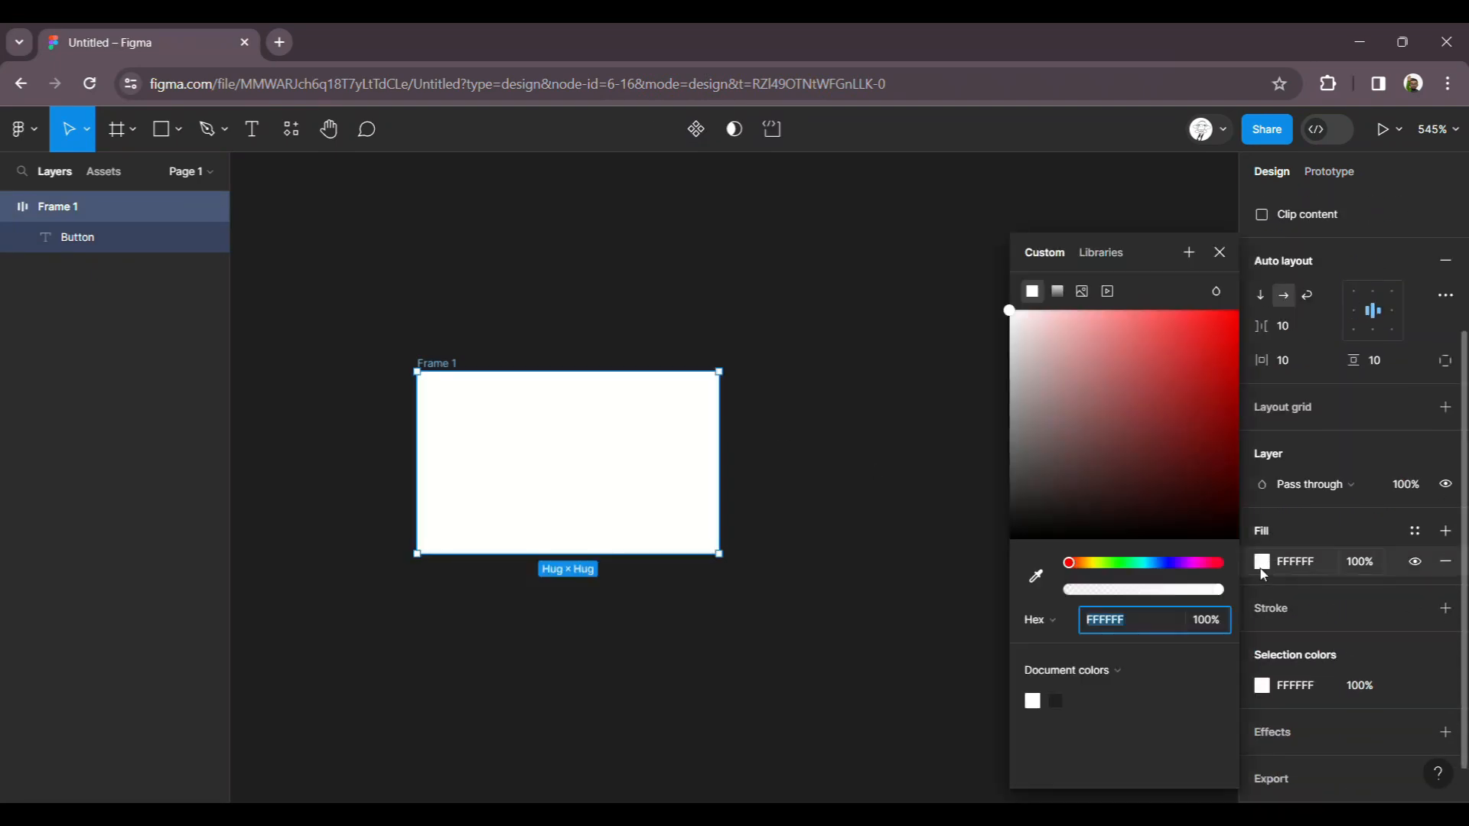
click(1169, 562)
click(1173, 402)
drag(1175, 404, 1173, 395)
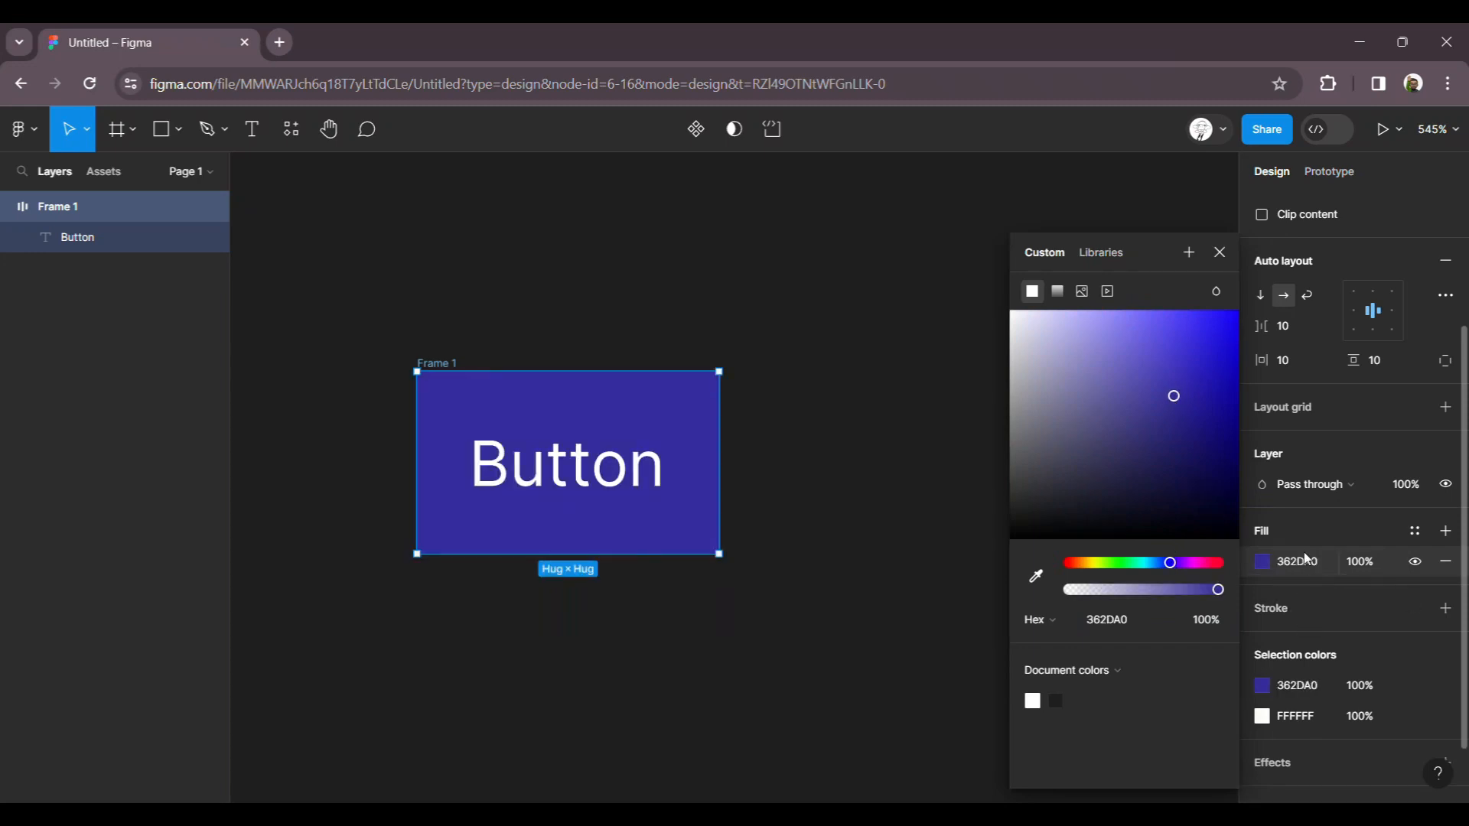
click(815, 551)
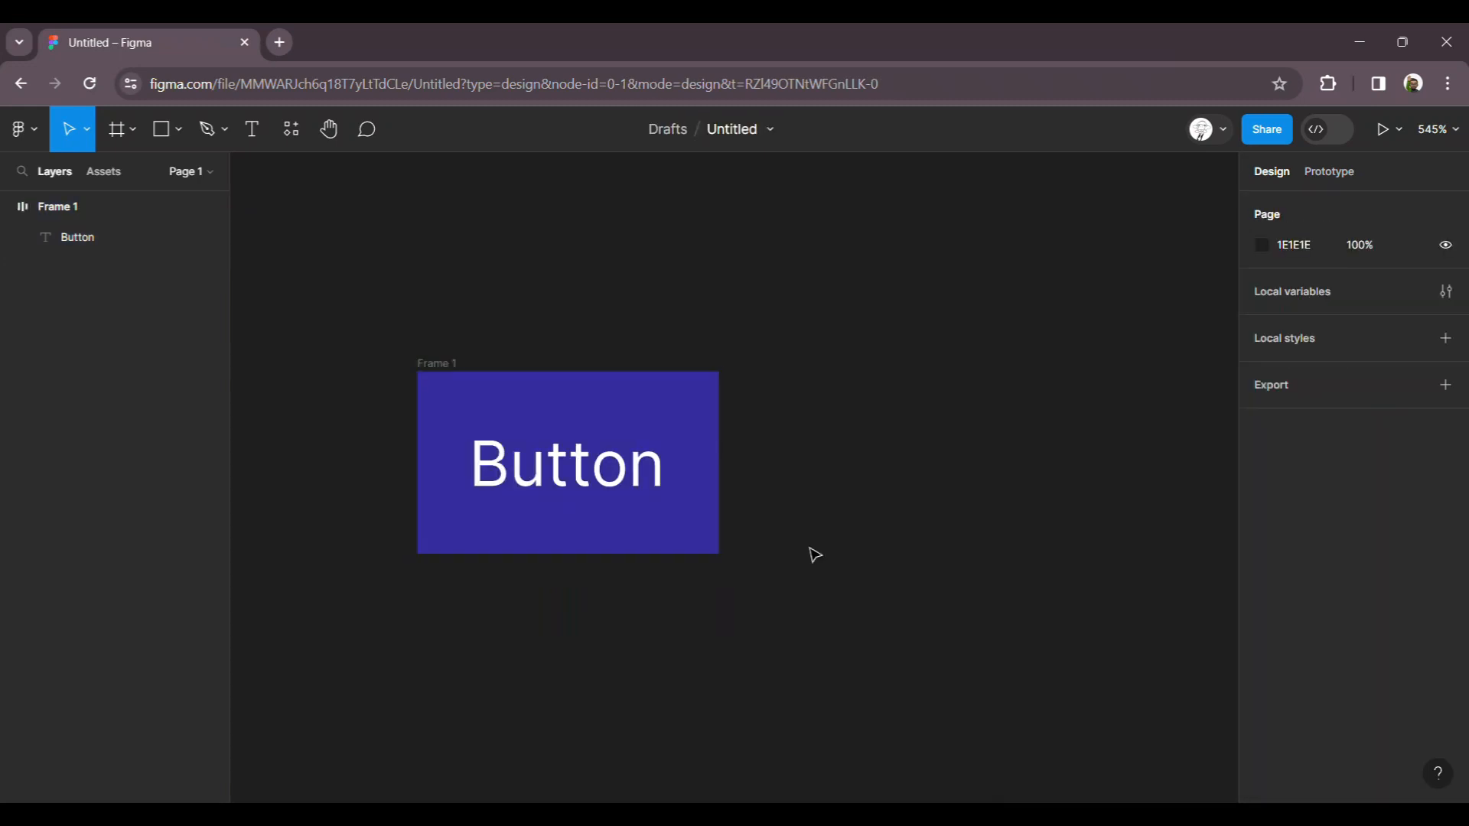
- Change the button's label back to "This is a button"
double_click(579, 483)
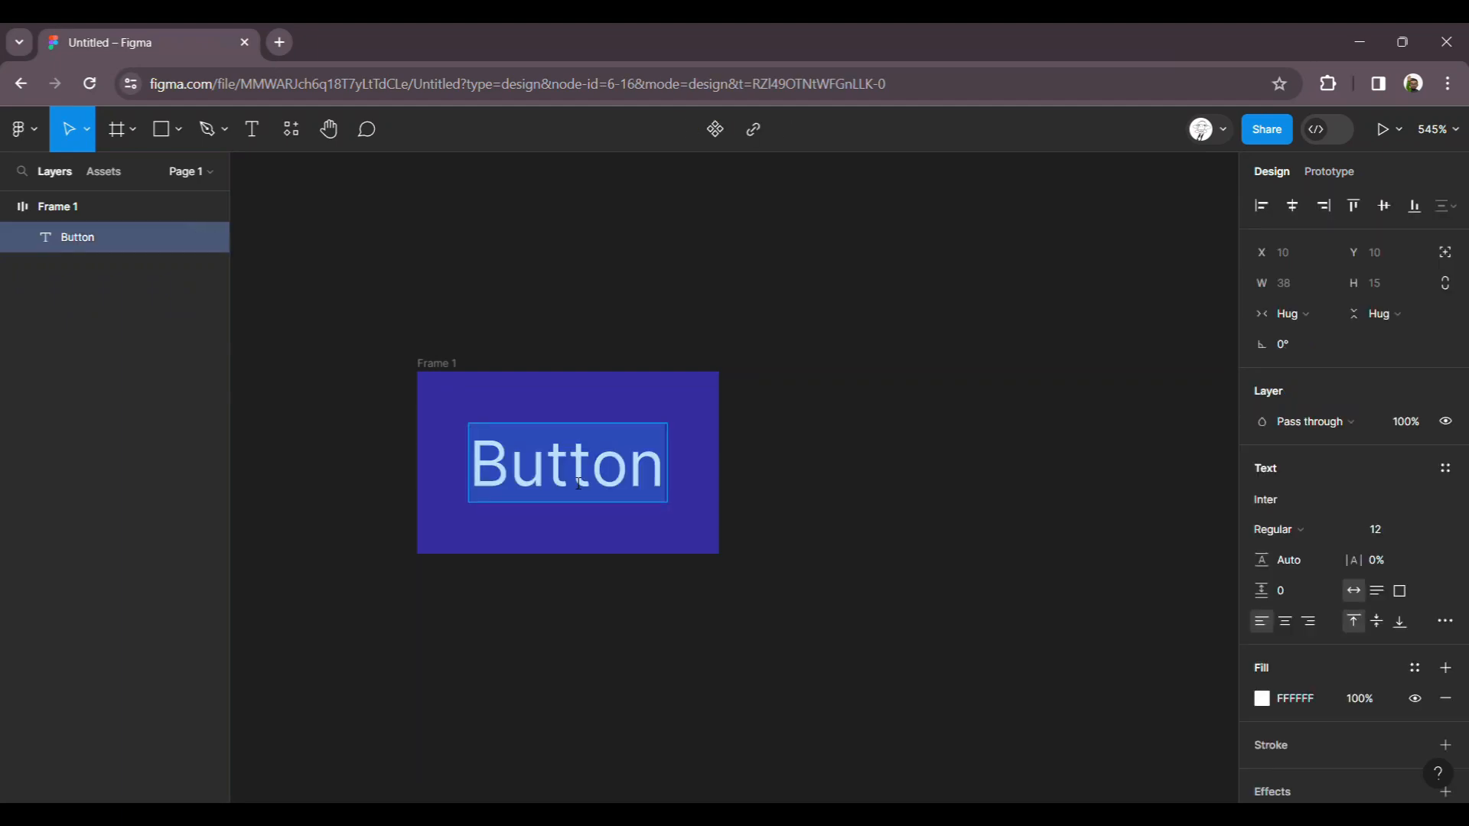
text(Thi)
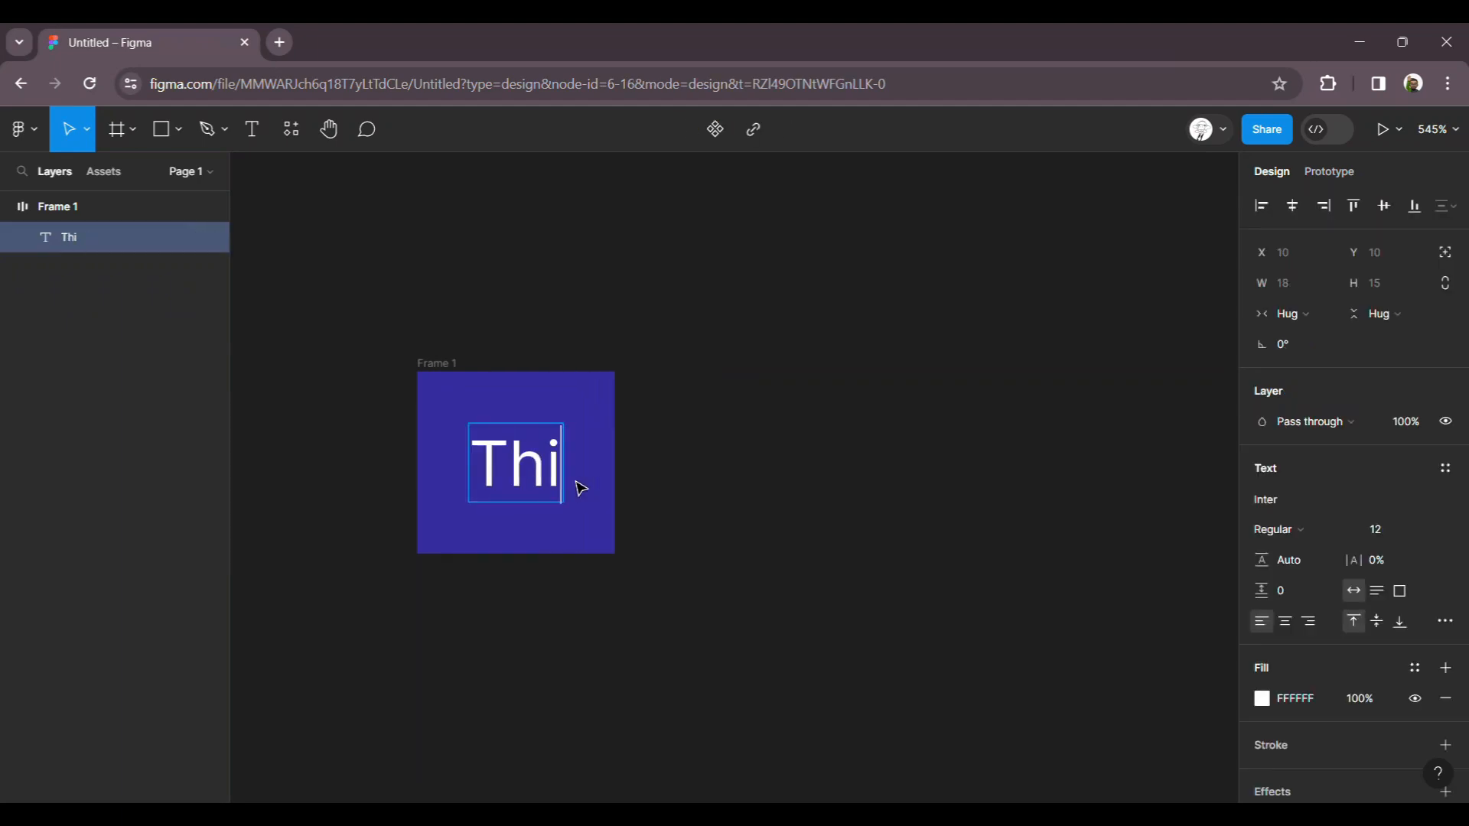
text(s is a button)
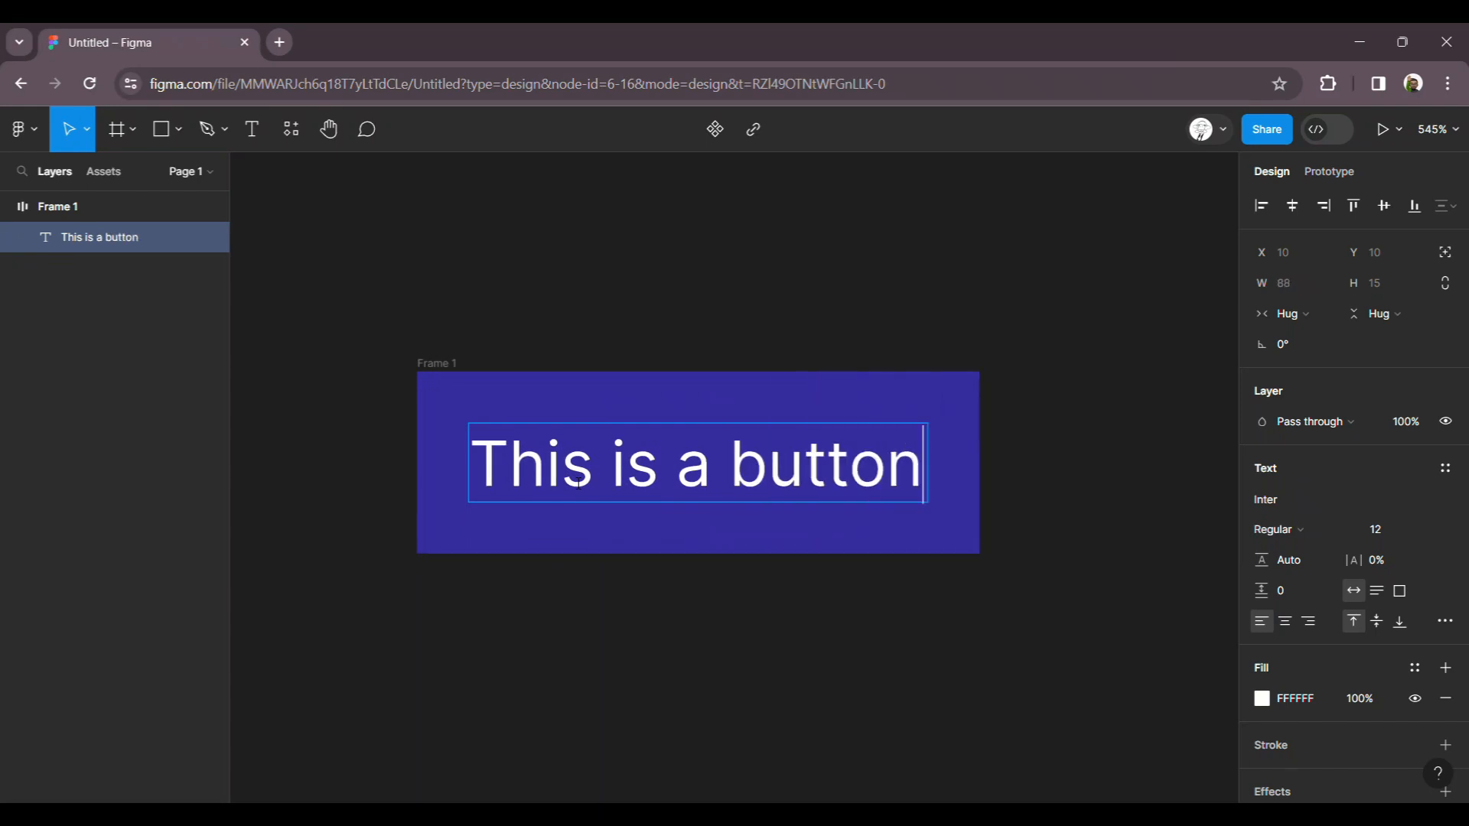
key(Escape)
click(663, 612)
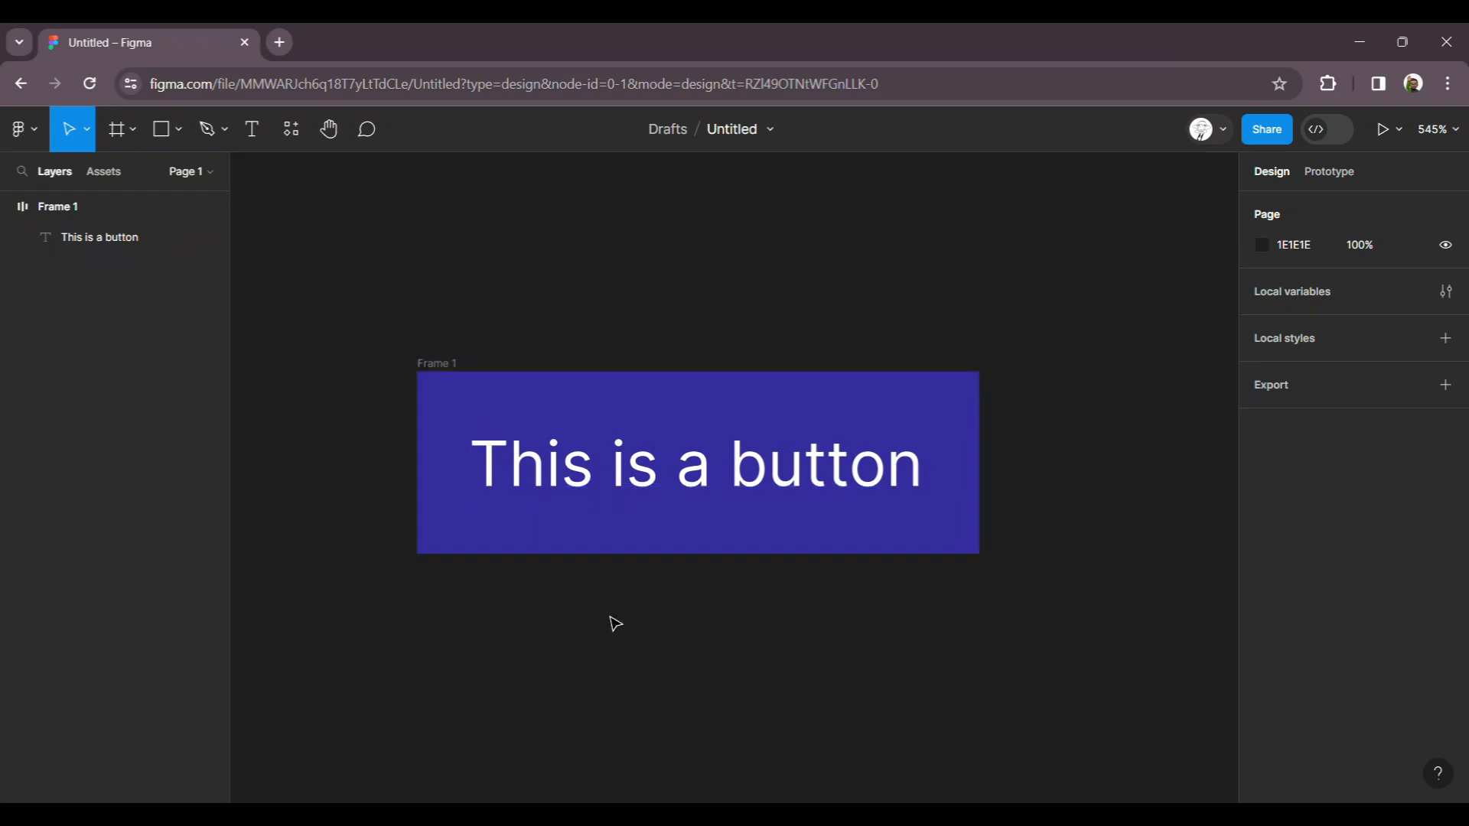
- Set the button frame's horizontal auto layout padding to 20
click(587, 471)
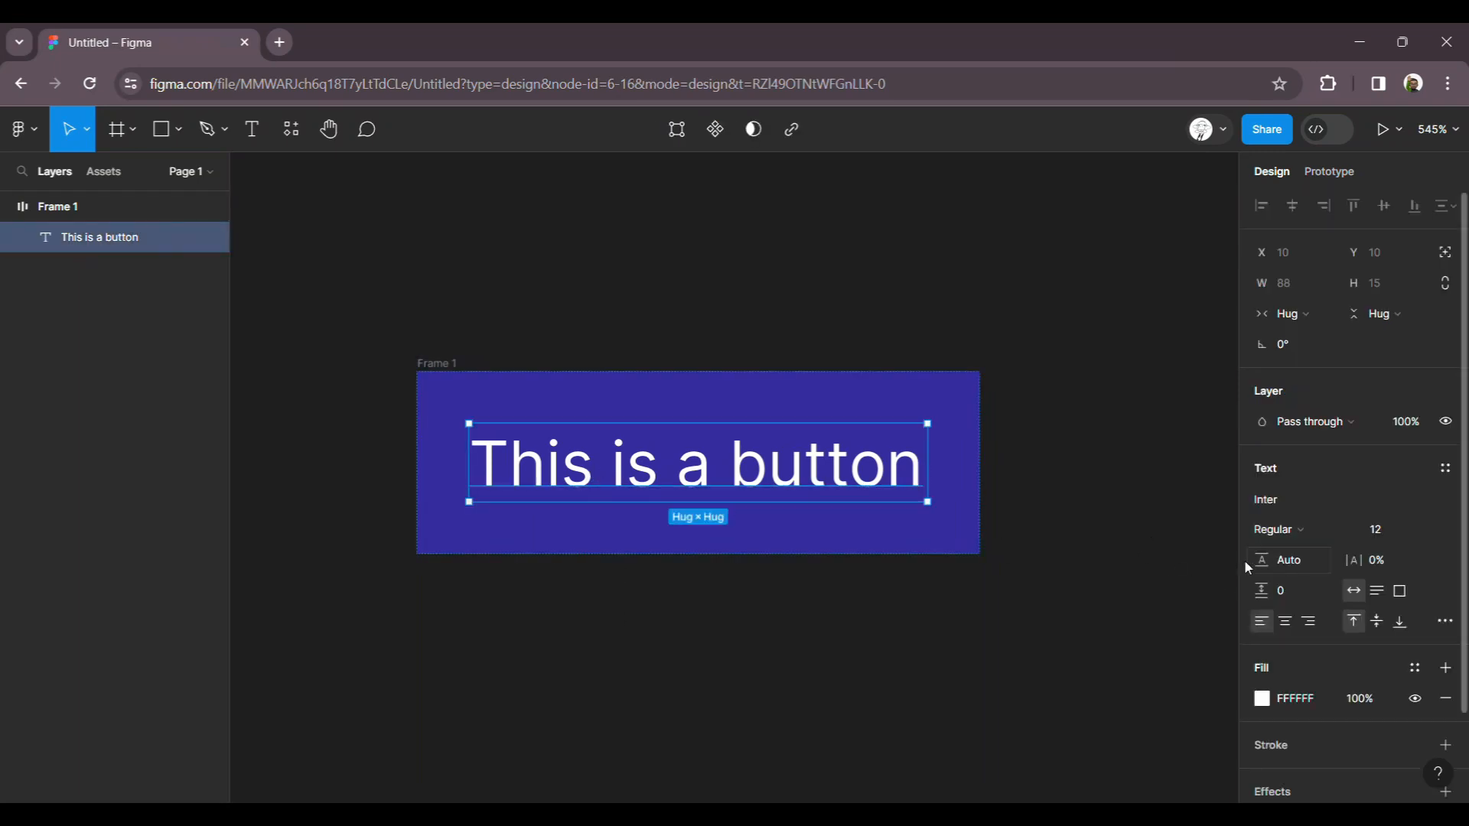
click(437, 366)
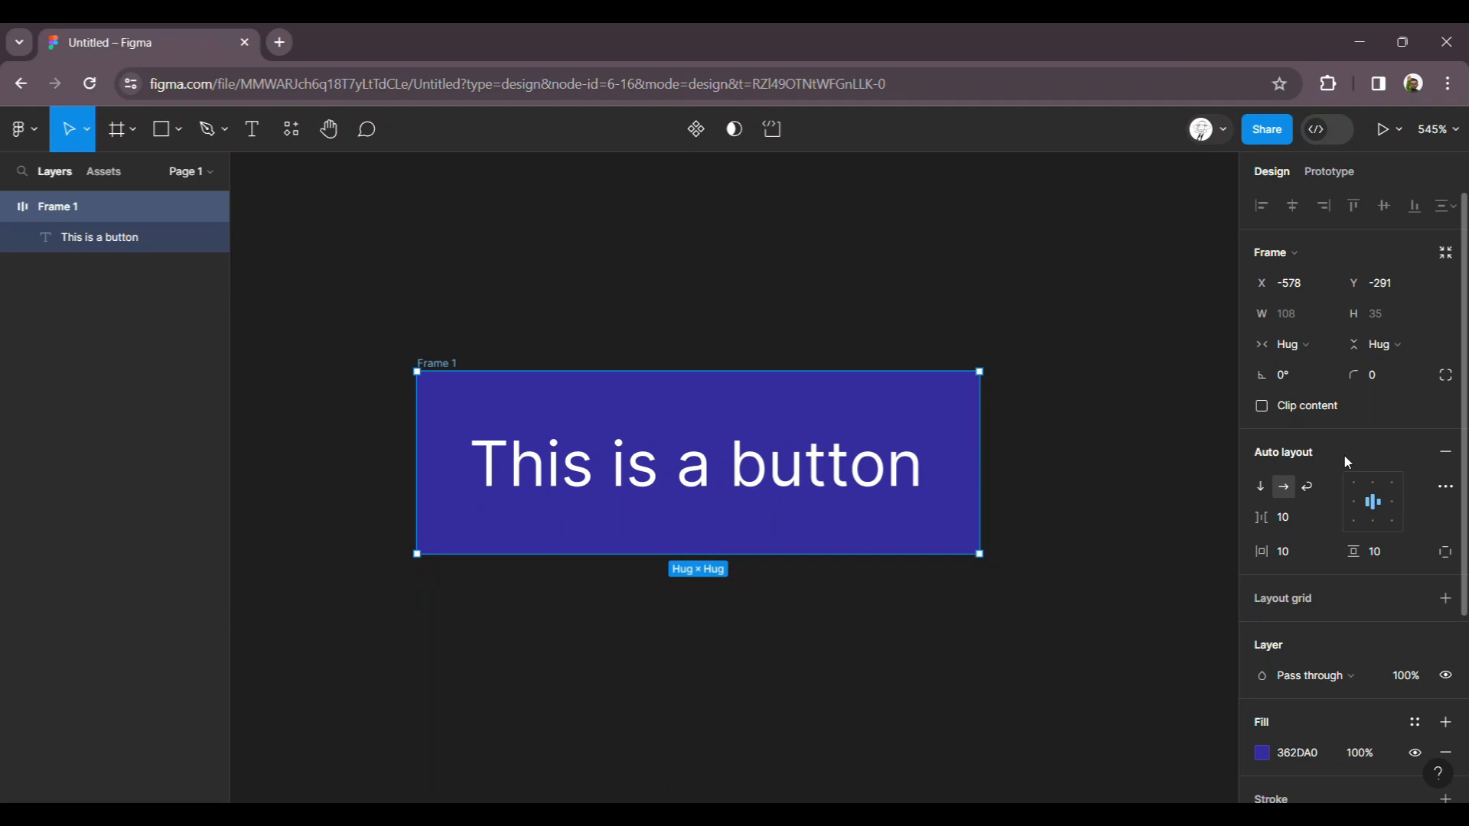
click(1299, 559)
key(Down)
key(Down)
key(Down)
key(Down)
key(Up)
key(Up)
key(Up)
key(Up)
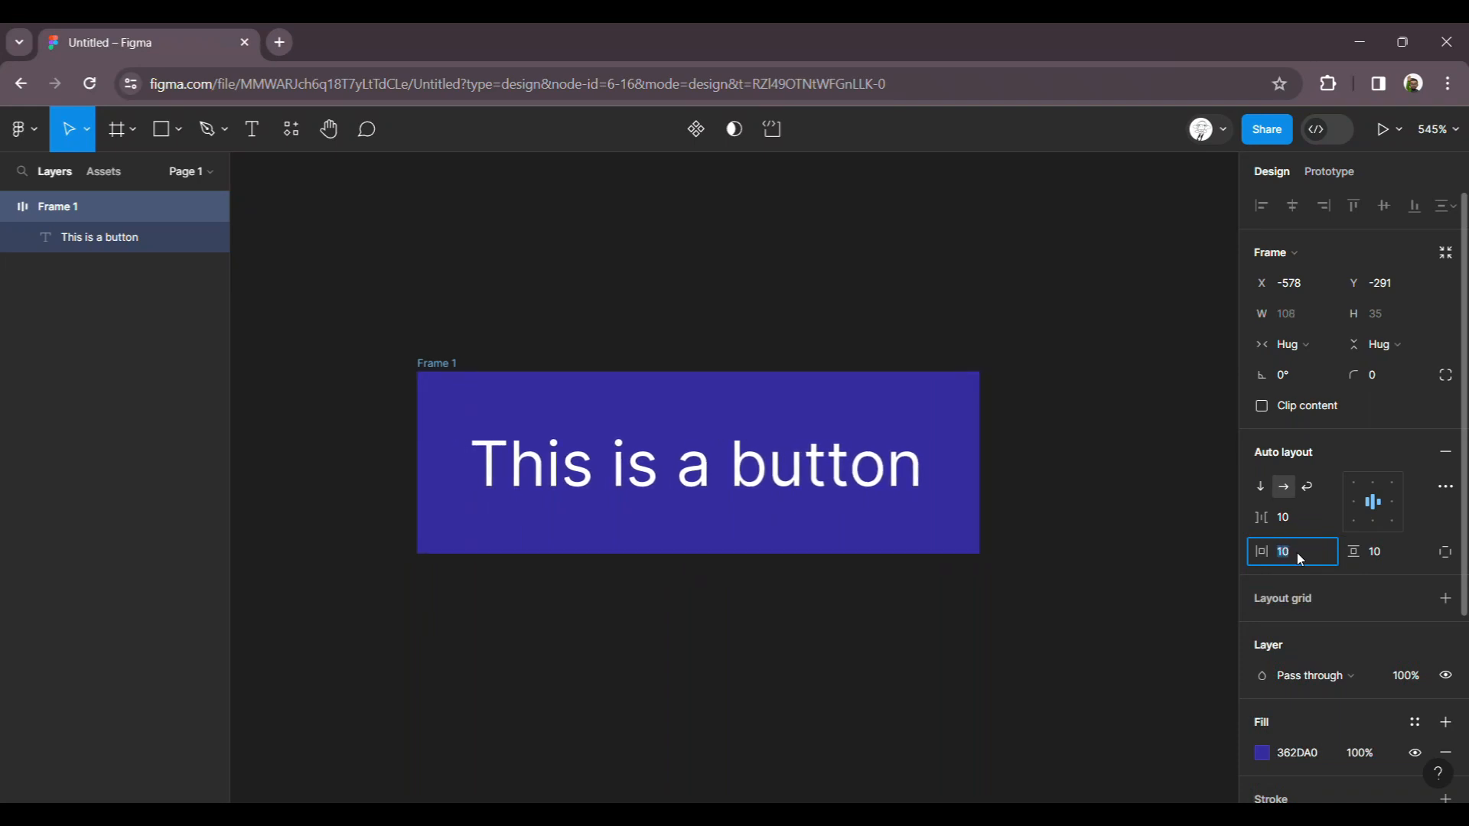
key(shift+Up)
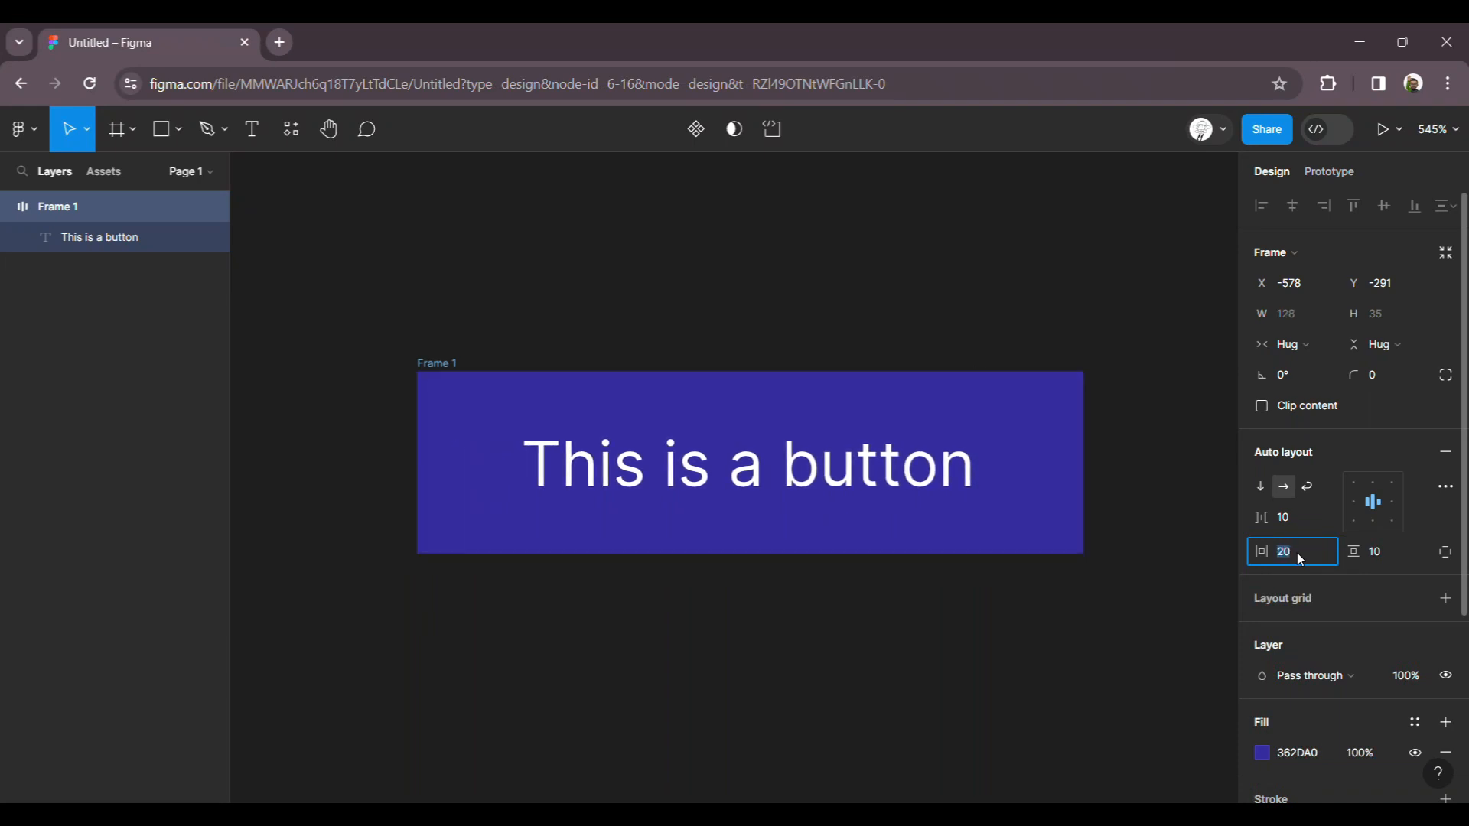
- Set the button frame's vertical auto layout padding to 8
click(1383, 551)
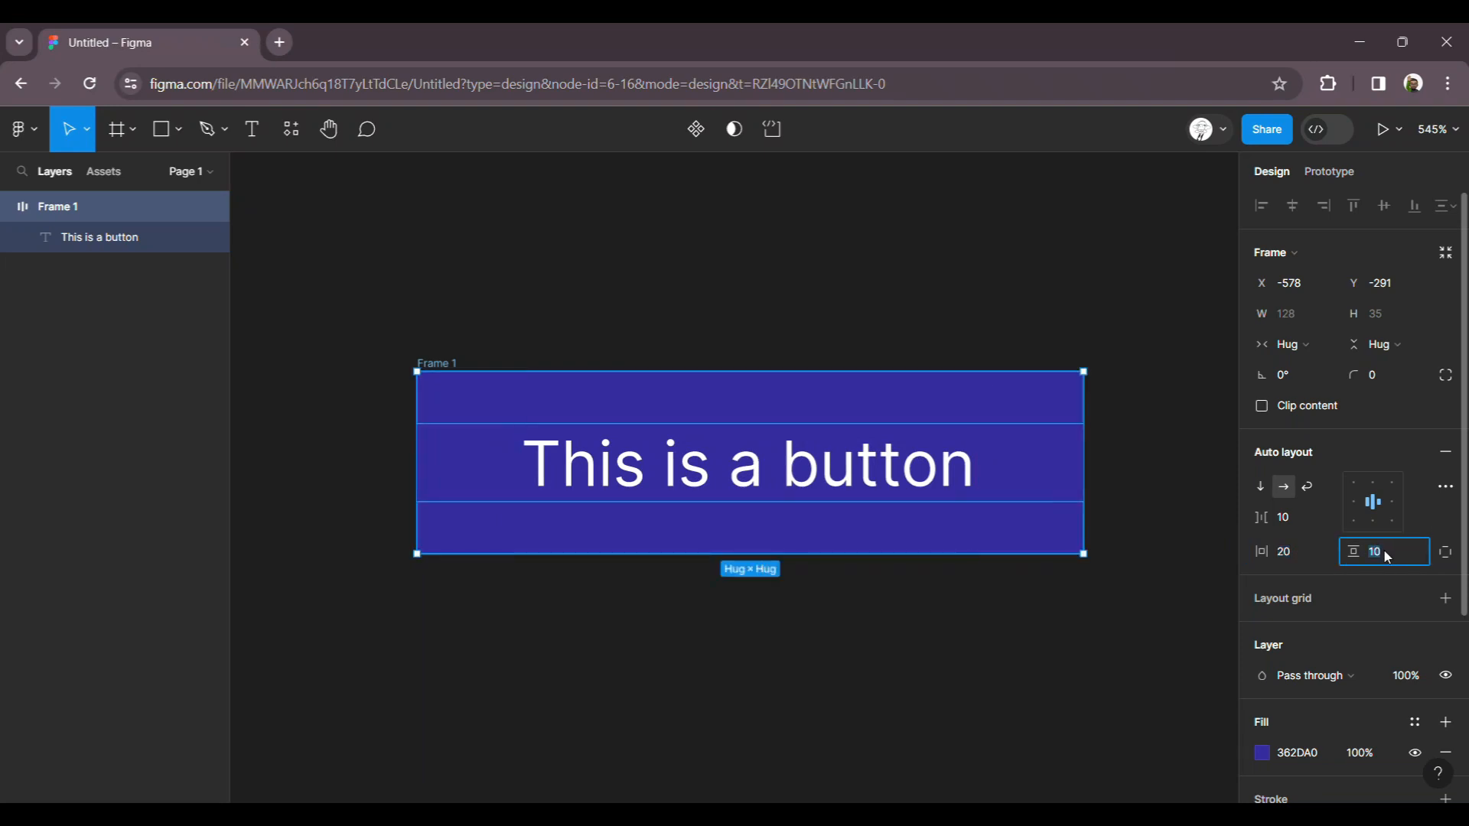
key(Down)
key(Down)
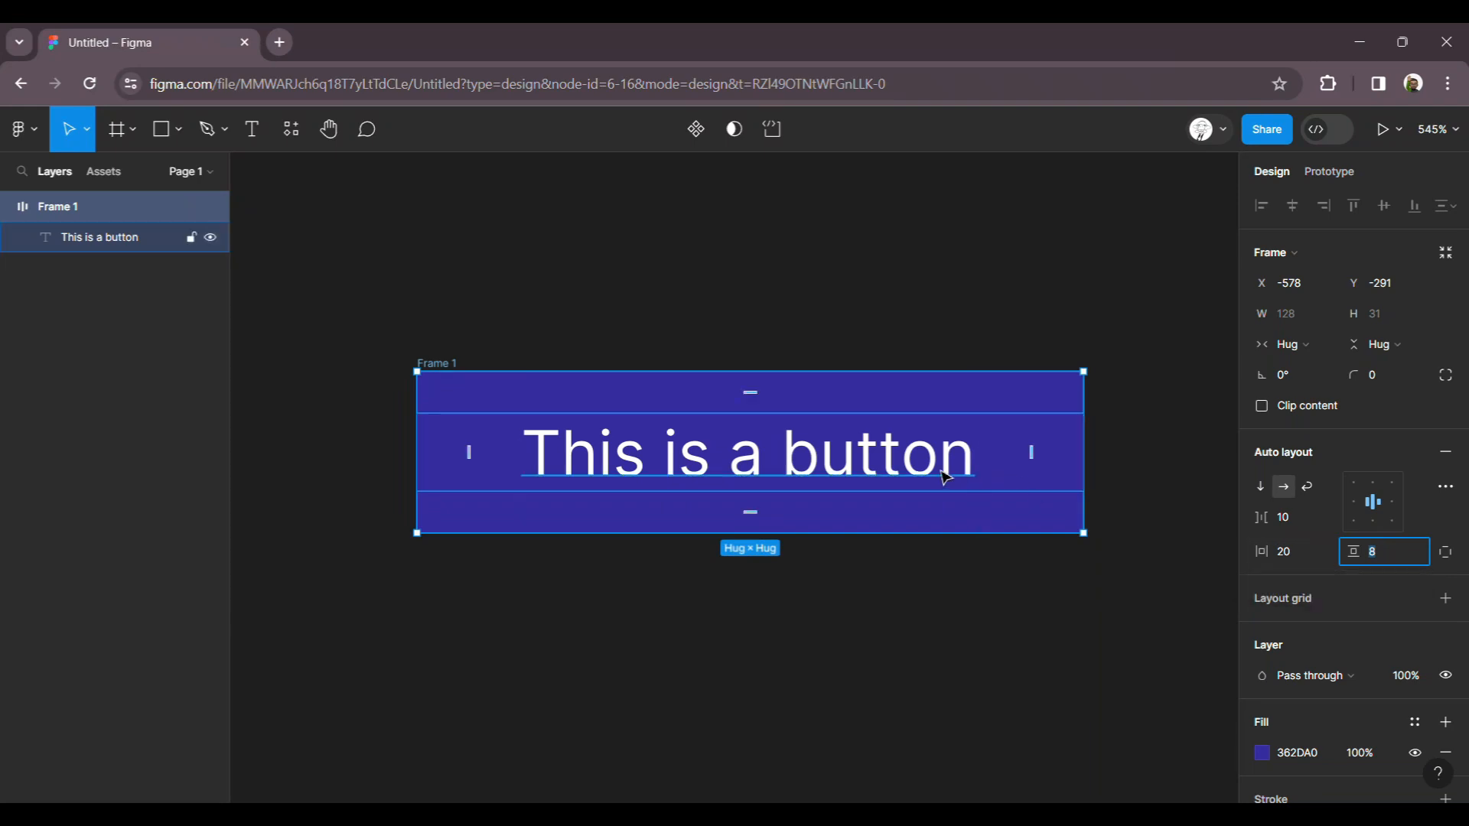
- Shorten the label in the padded frame to "Button"
double_click(900, 465)
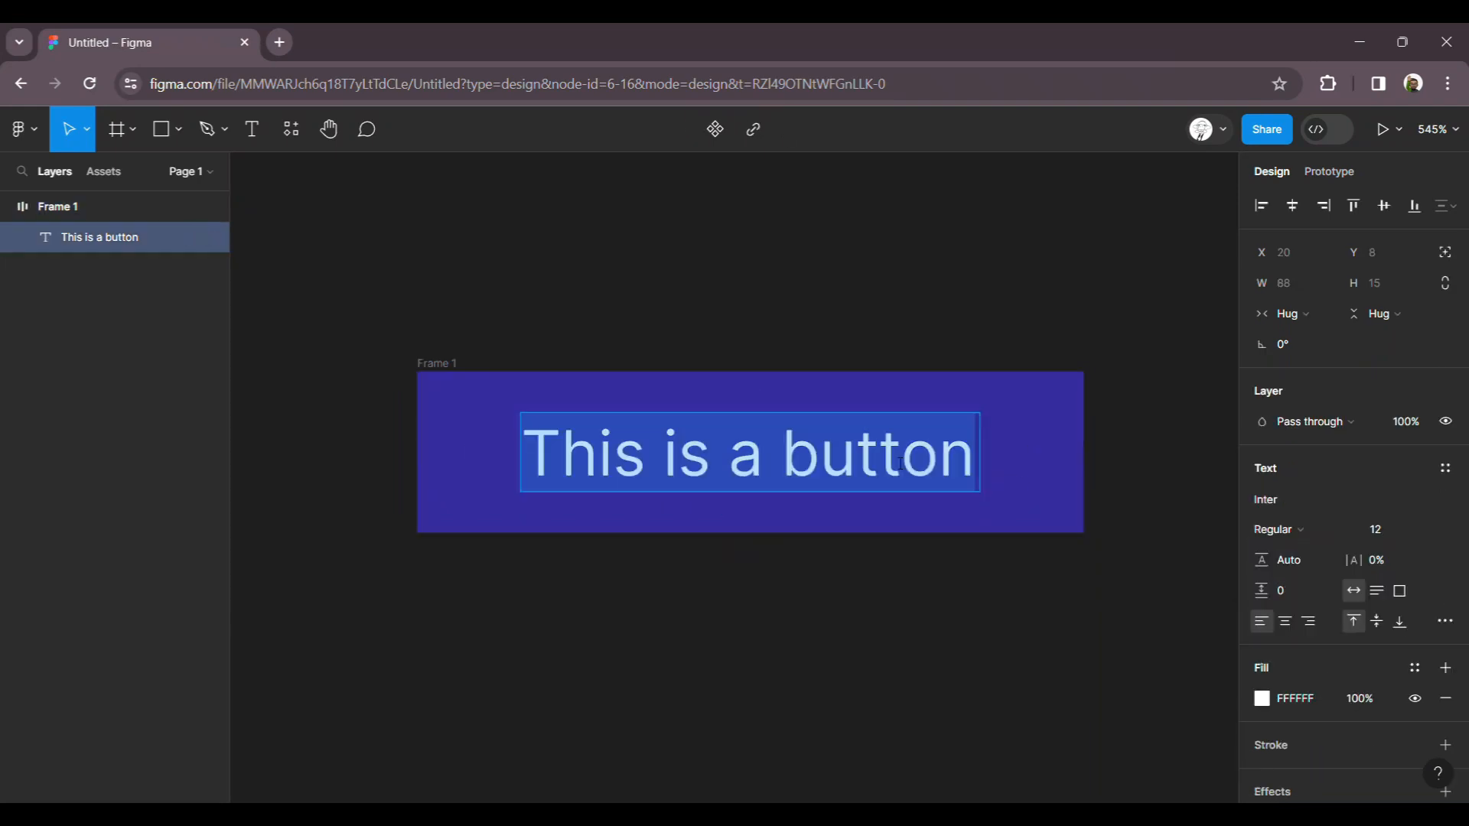
text(Button)
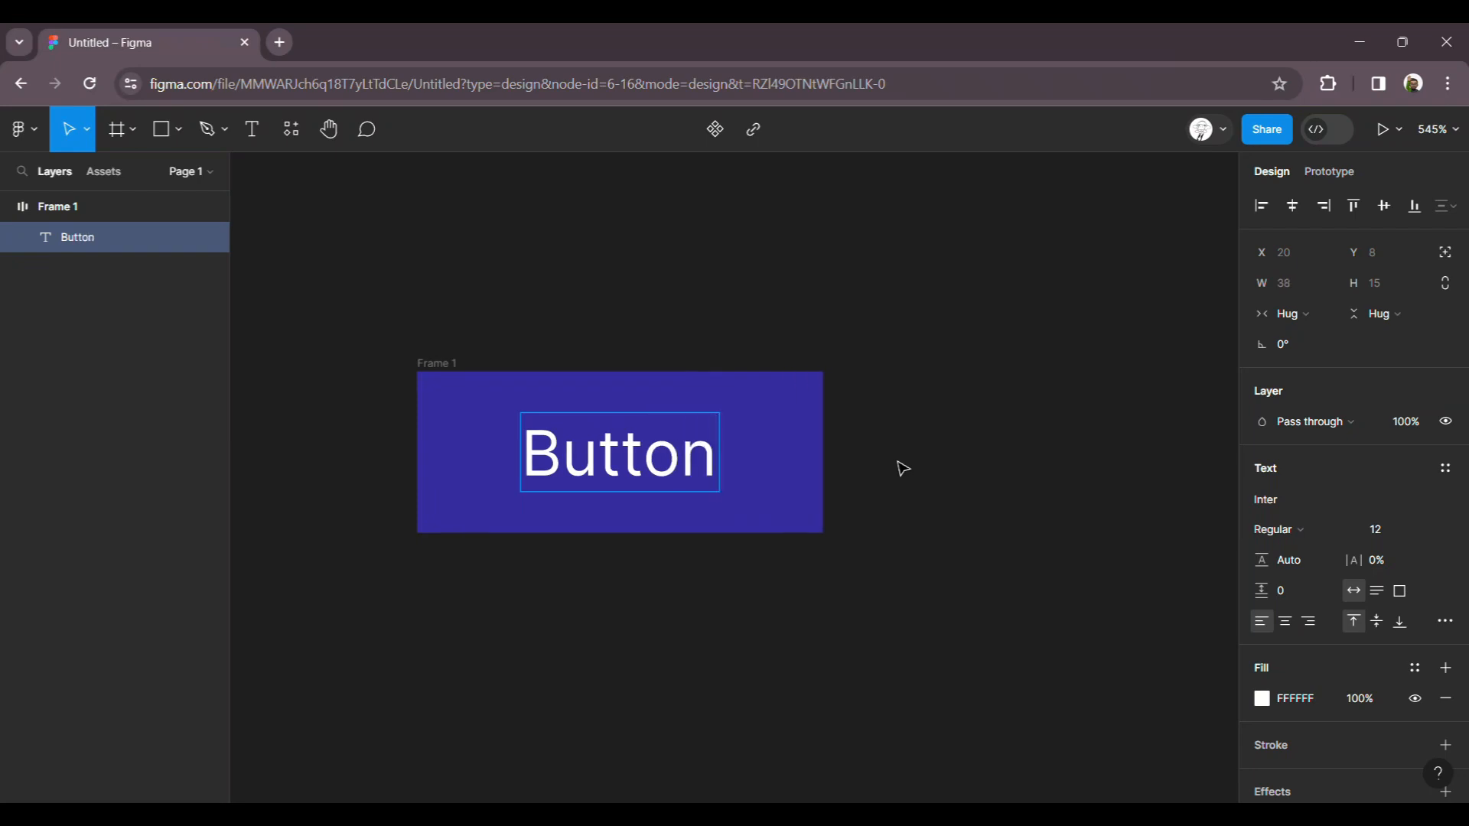
key(Escape)
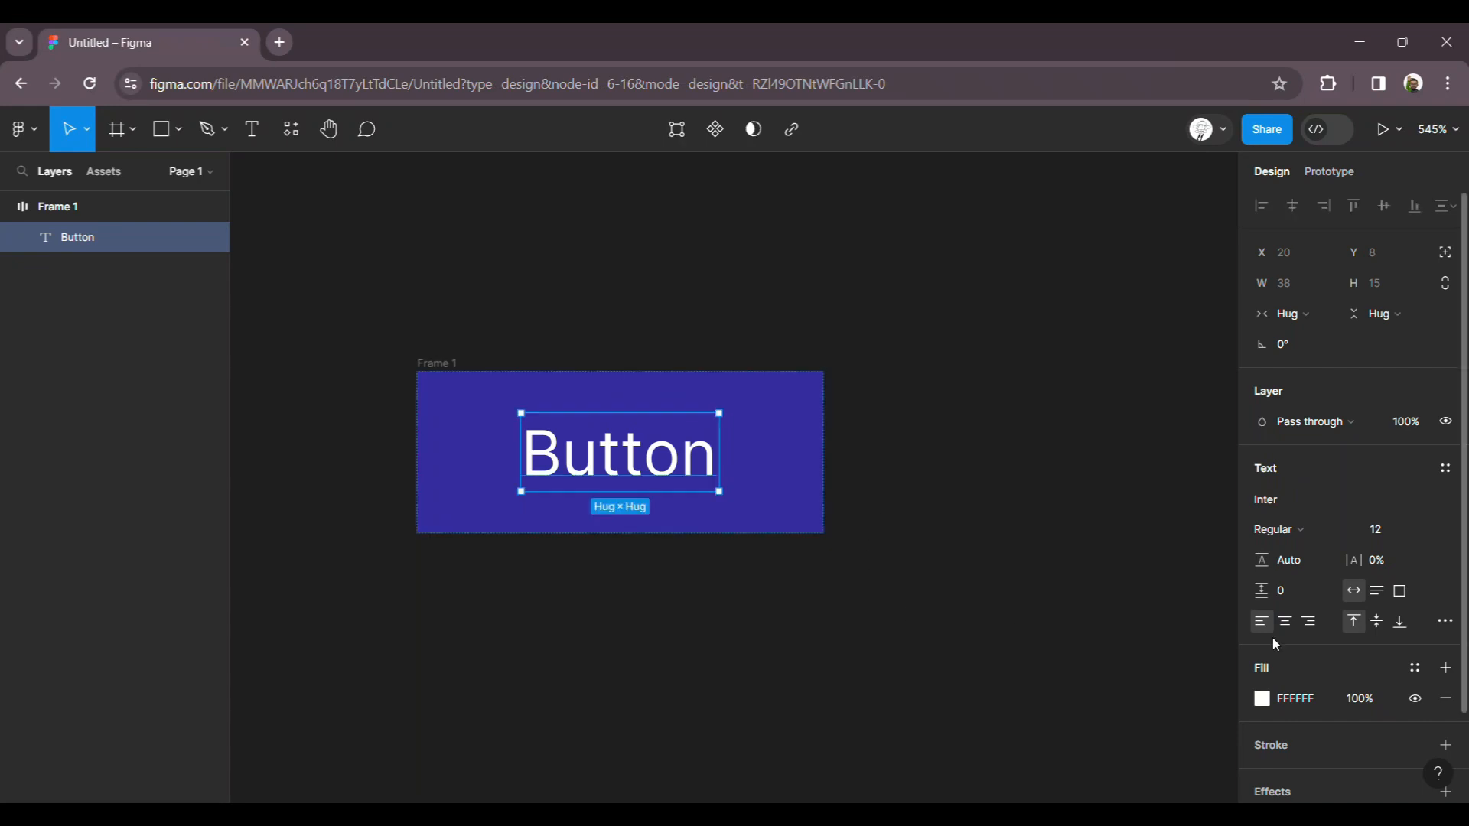
click(770, 570)
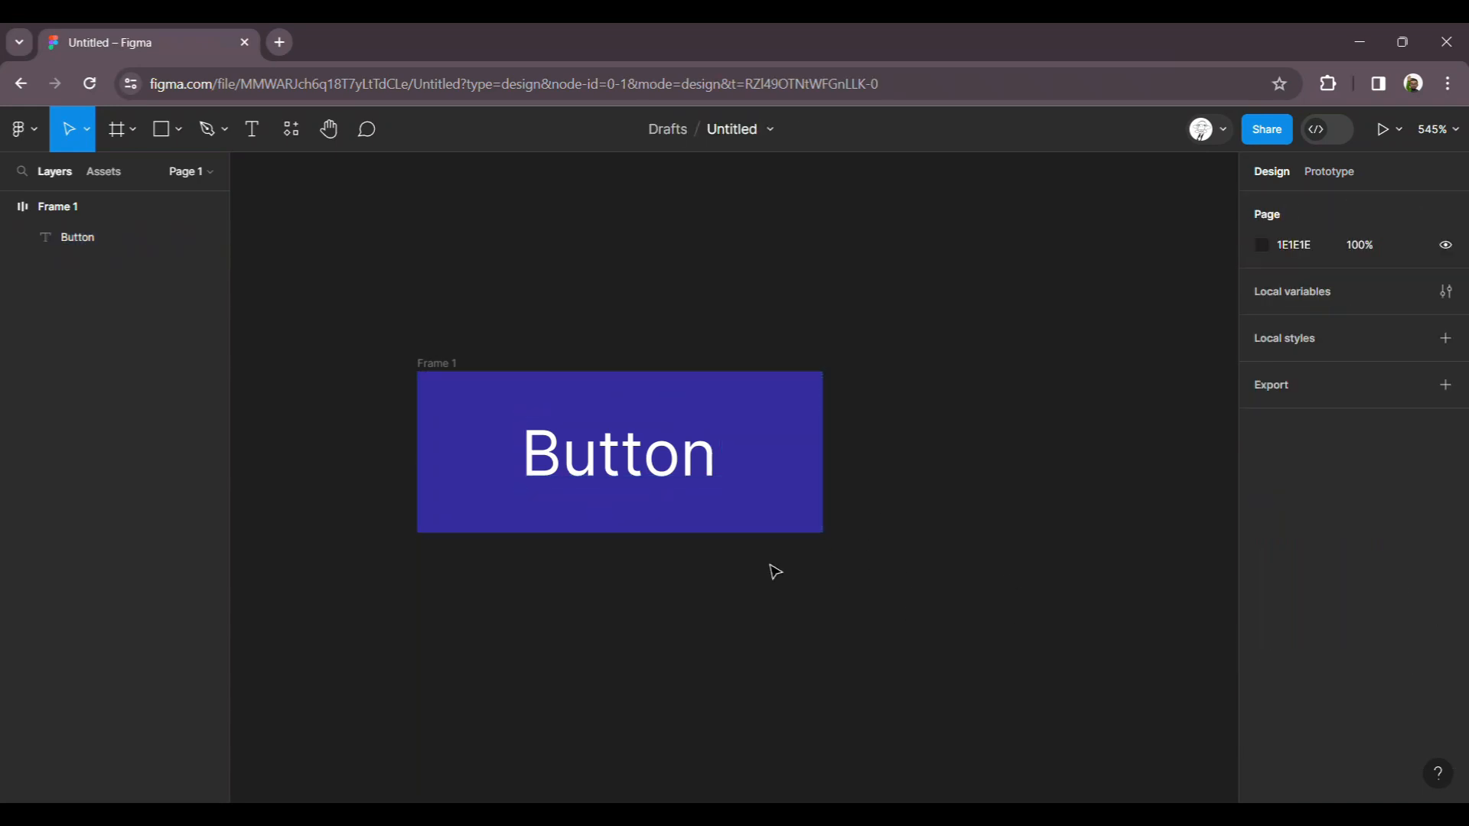
- Round the button frame's corners with a radius of 6
click(450, 373)
click(1379, 378)
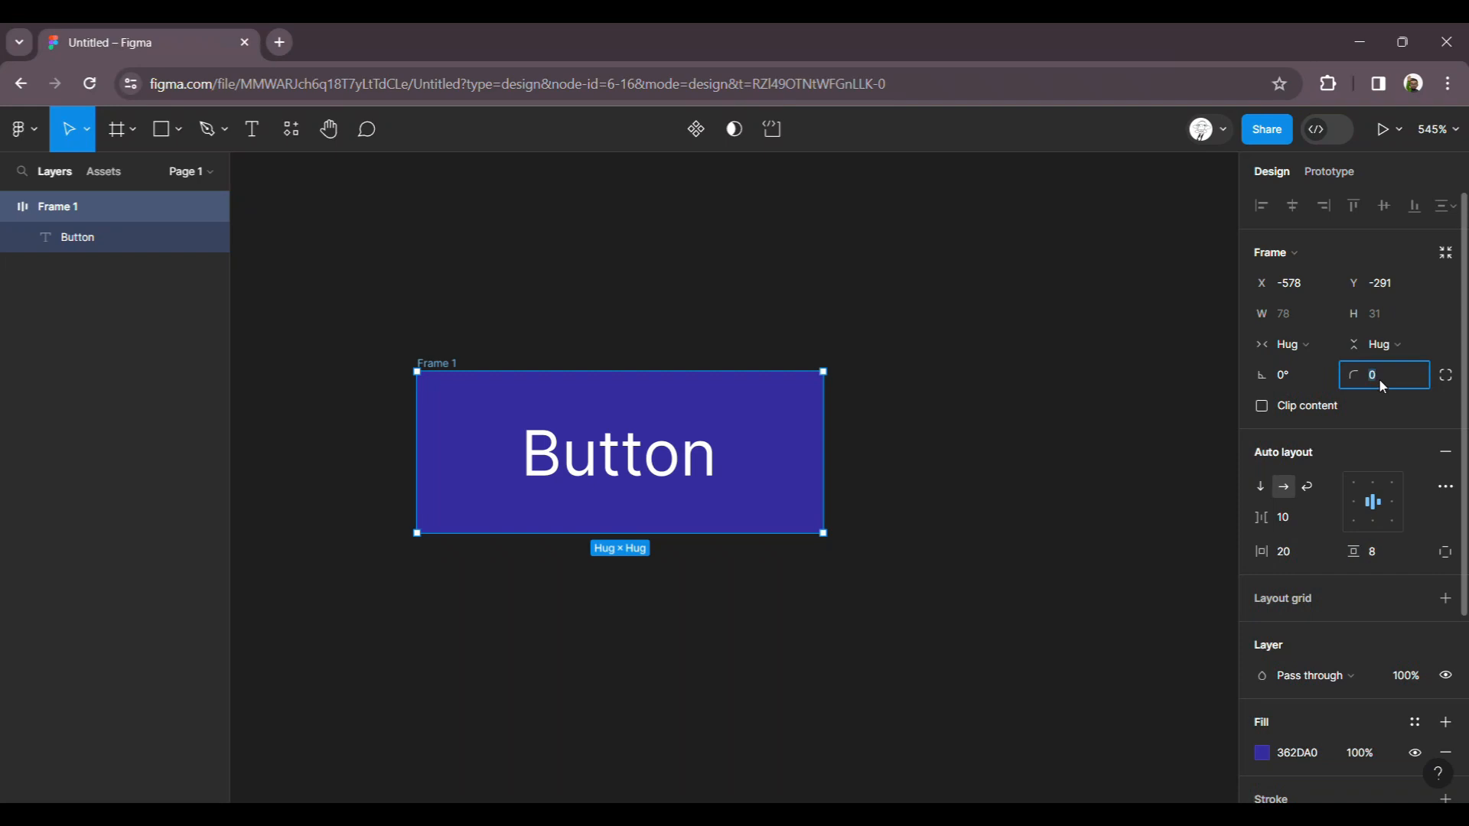
text(8)
key(Return)
click(824, 615)
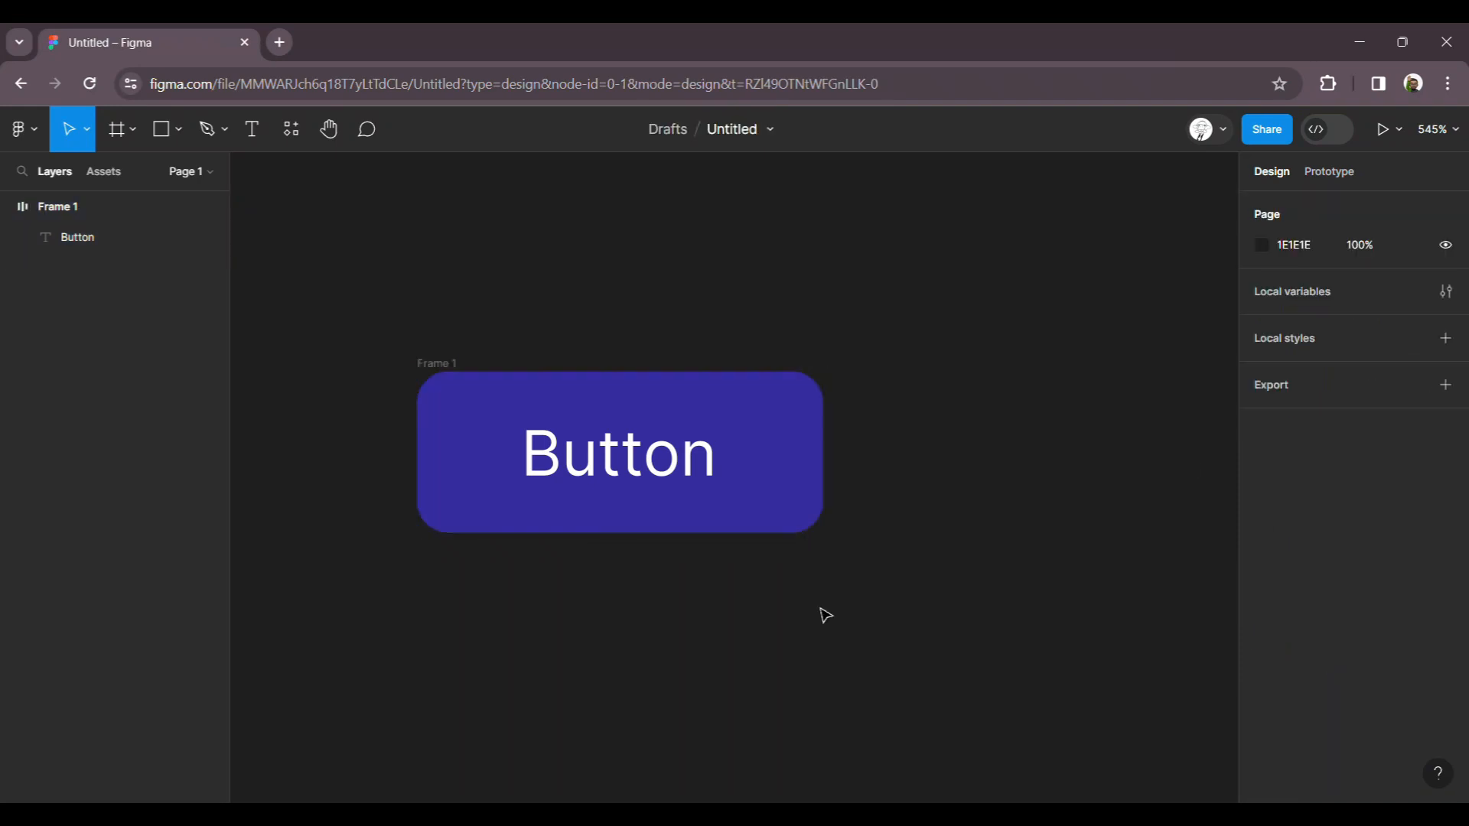
- Rename the button frame to "button/primary" and turn it into a component
click(446, 368)
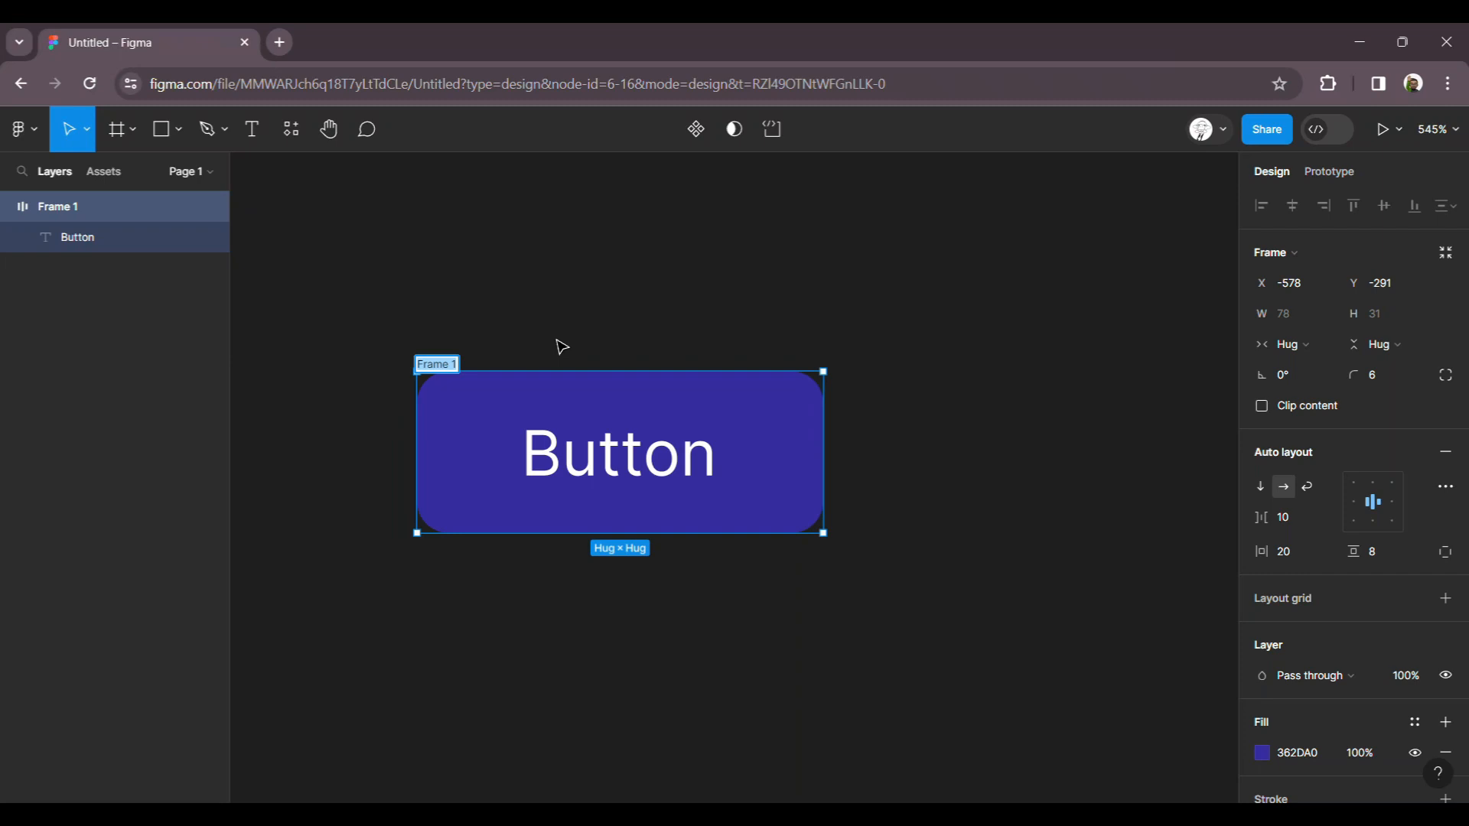
text(button/primary)
click(561, 345)
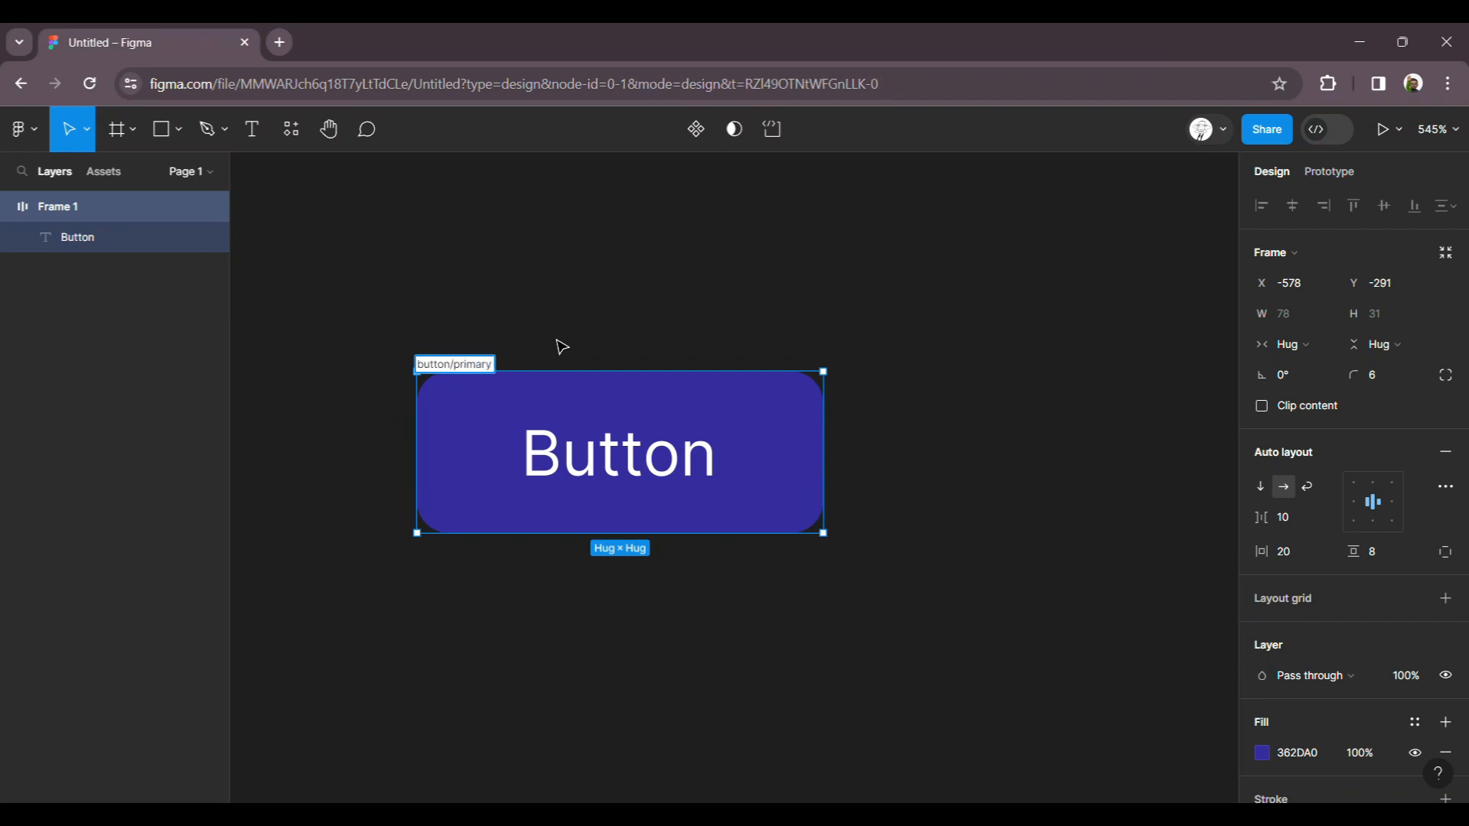
click(499, 367)
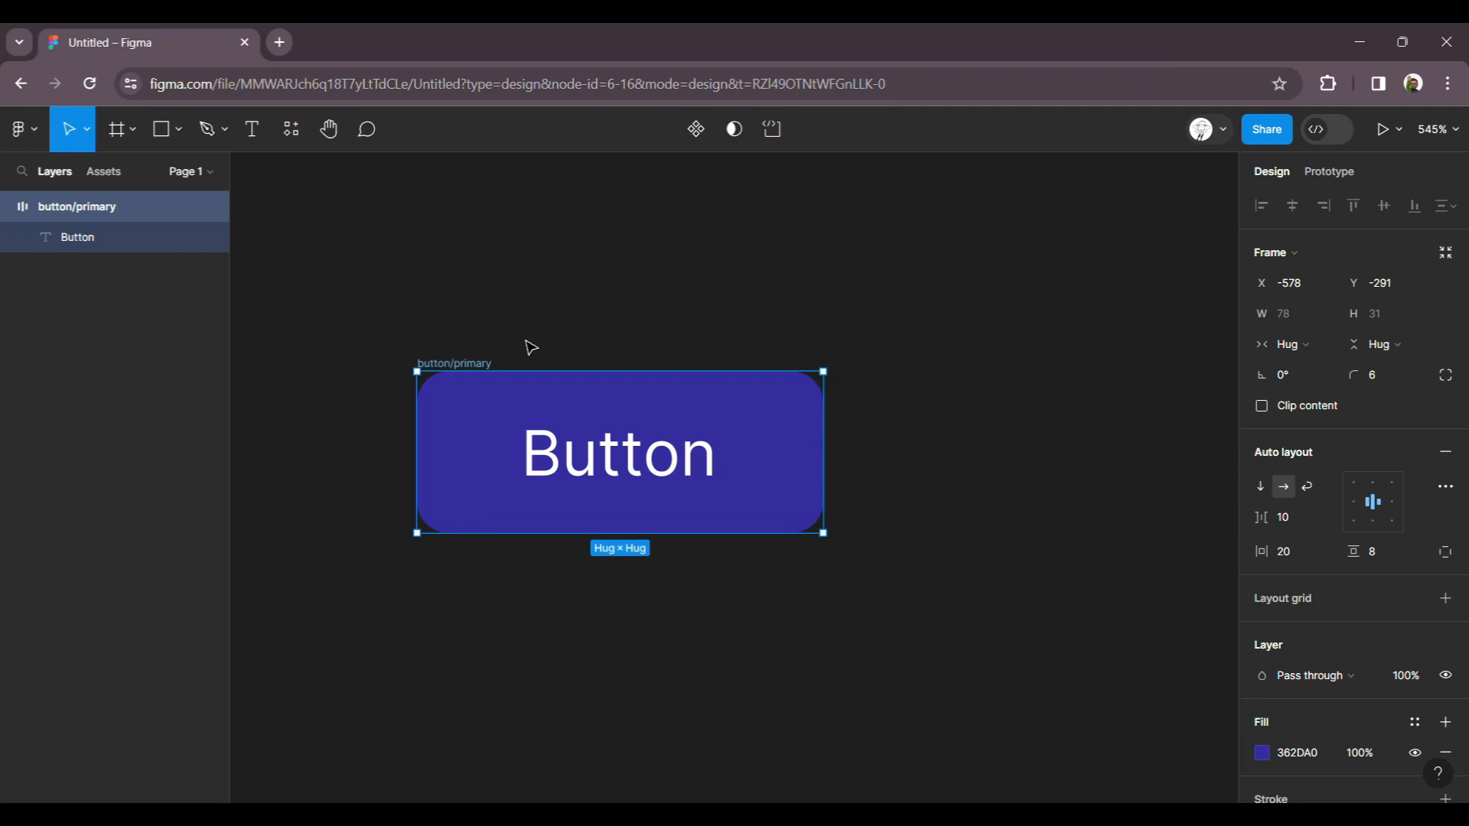
click(696, 131)
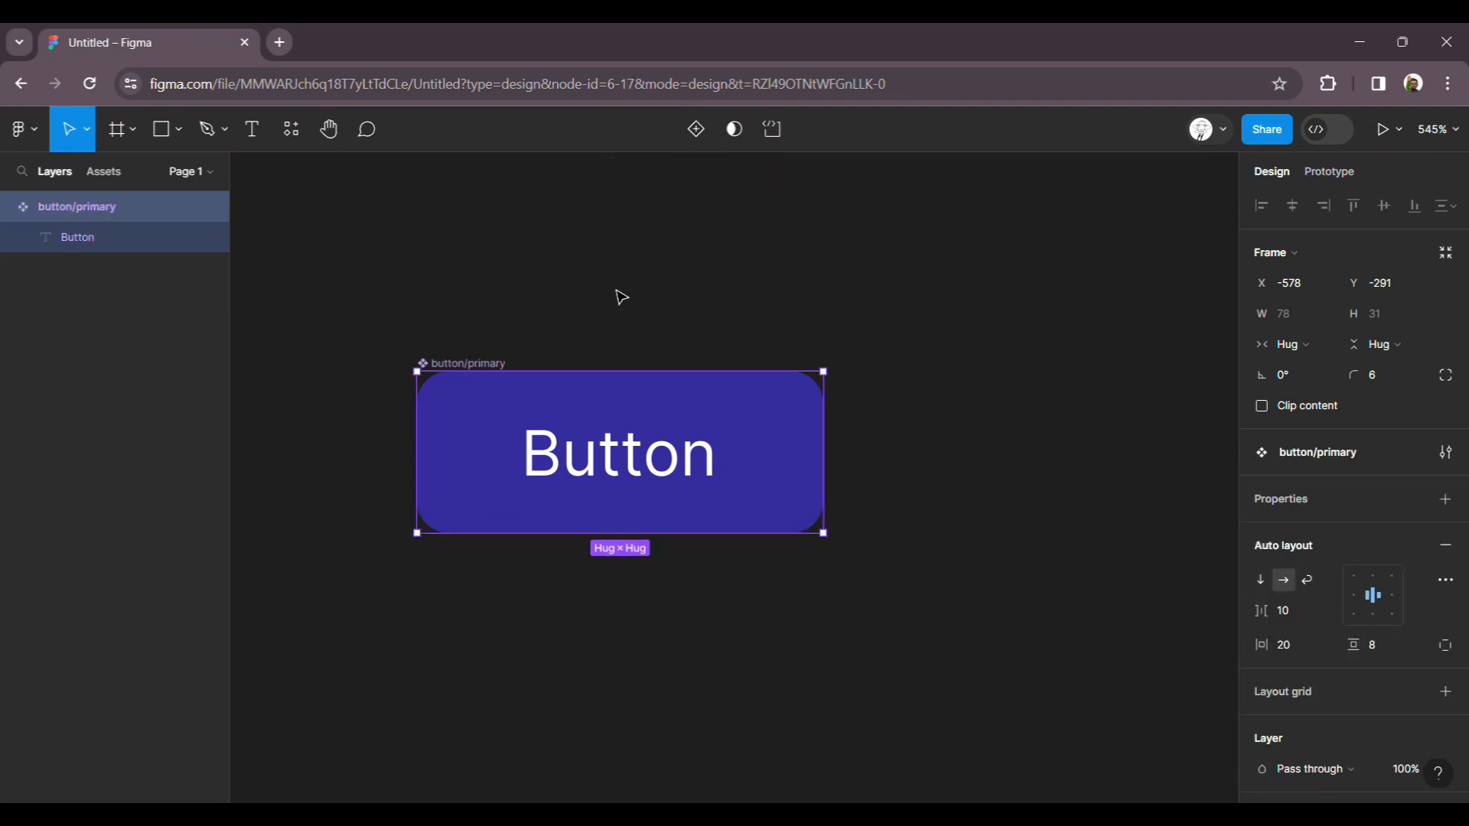
- Look up the primary component in the button group of the file's local components
click(104, 171)
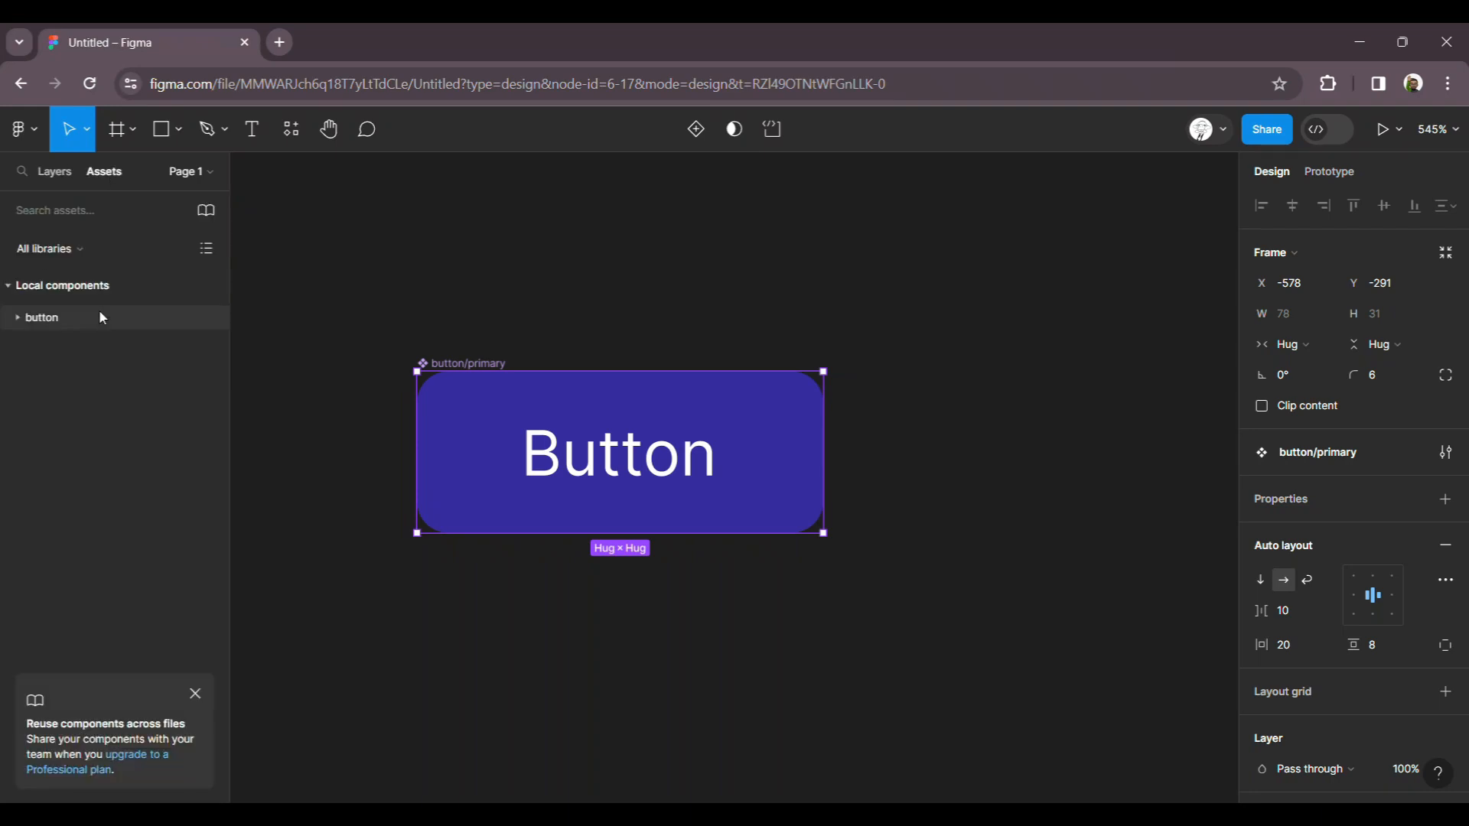
click(27, 319)
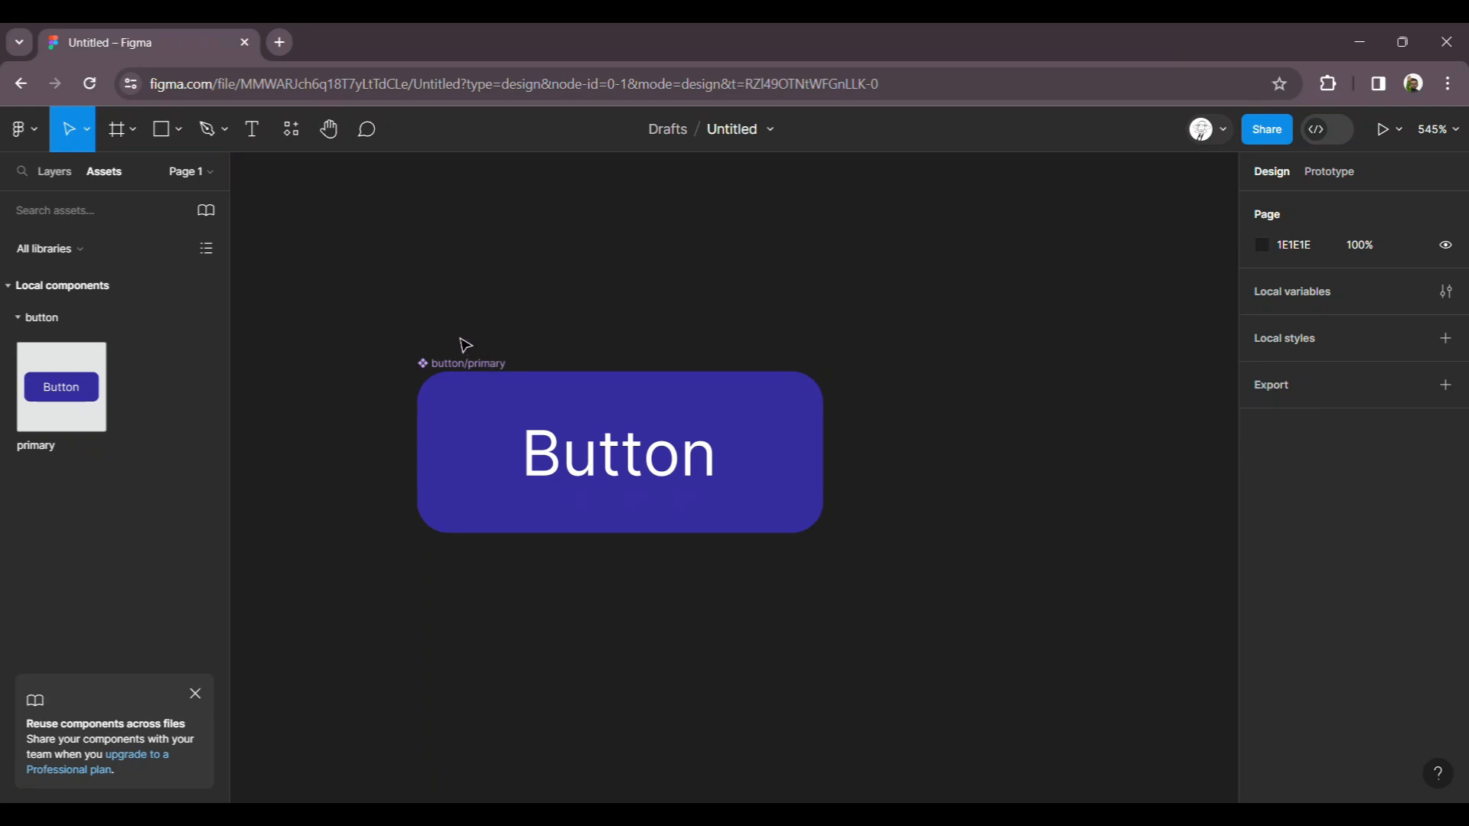
scroll(429, 316, down, 6)
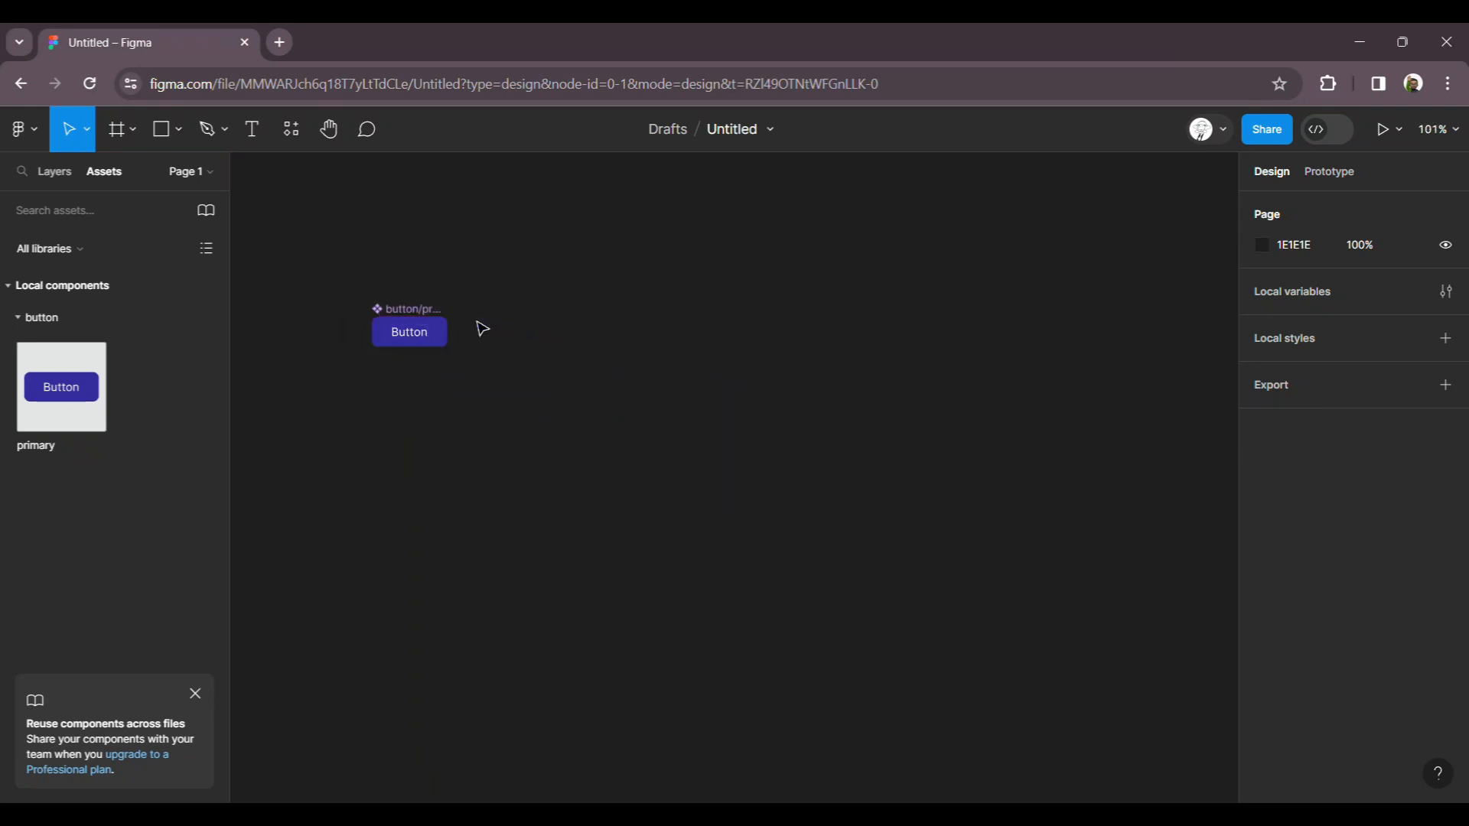
- Add an iPhone 13 mini frame beside the button component and place an instance of the primary button in its lower part
scroll(429, 337, up, 5)
scroll(336, 359, down, 2)
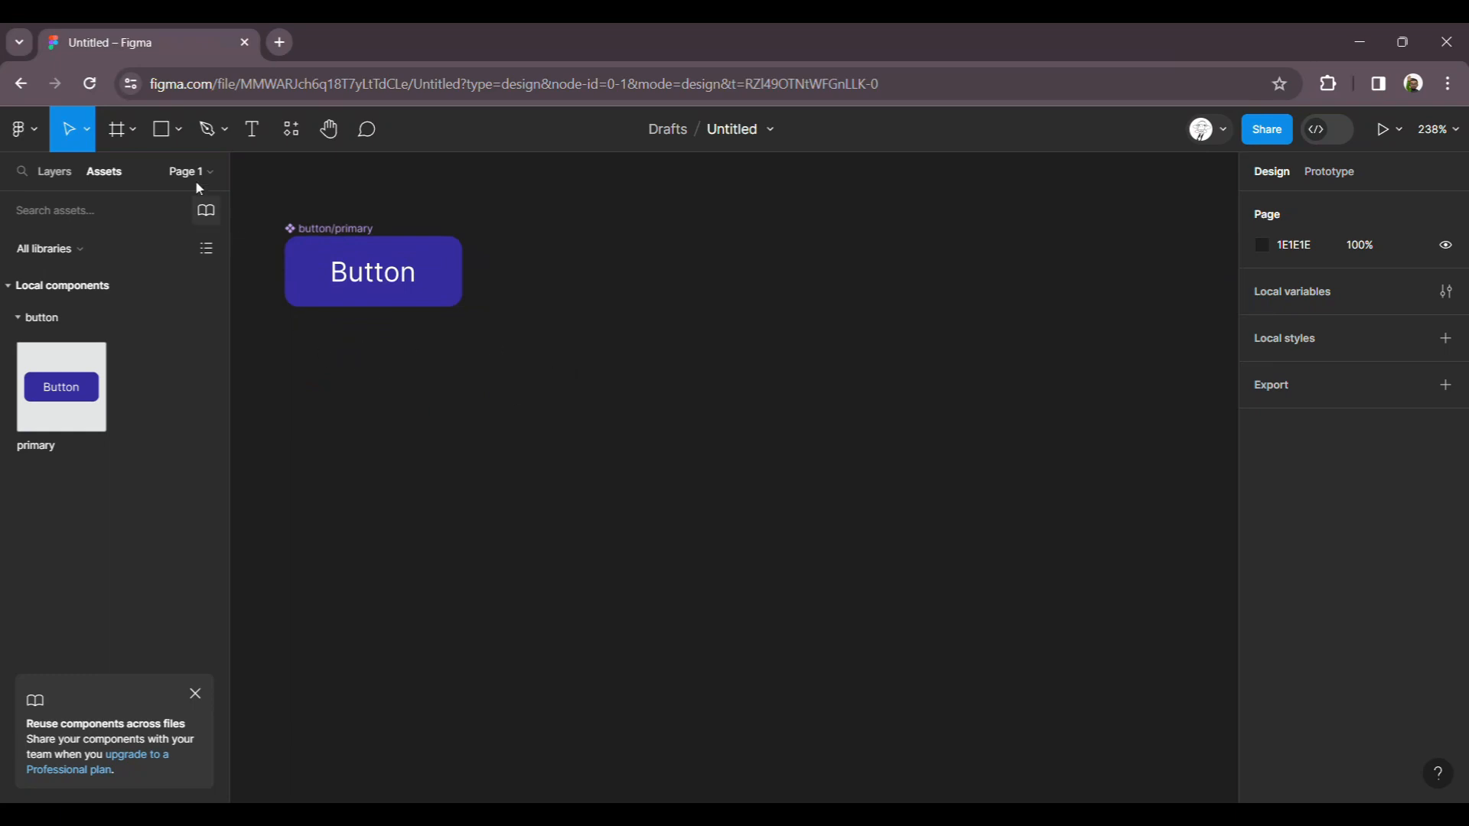
click(123, 141)
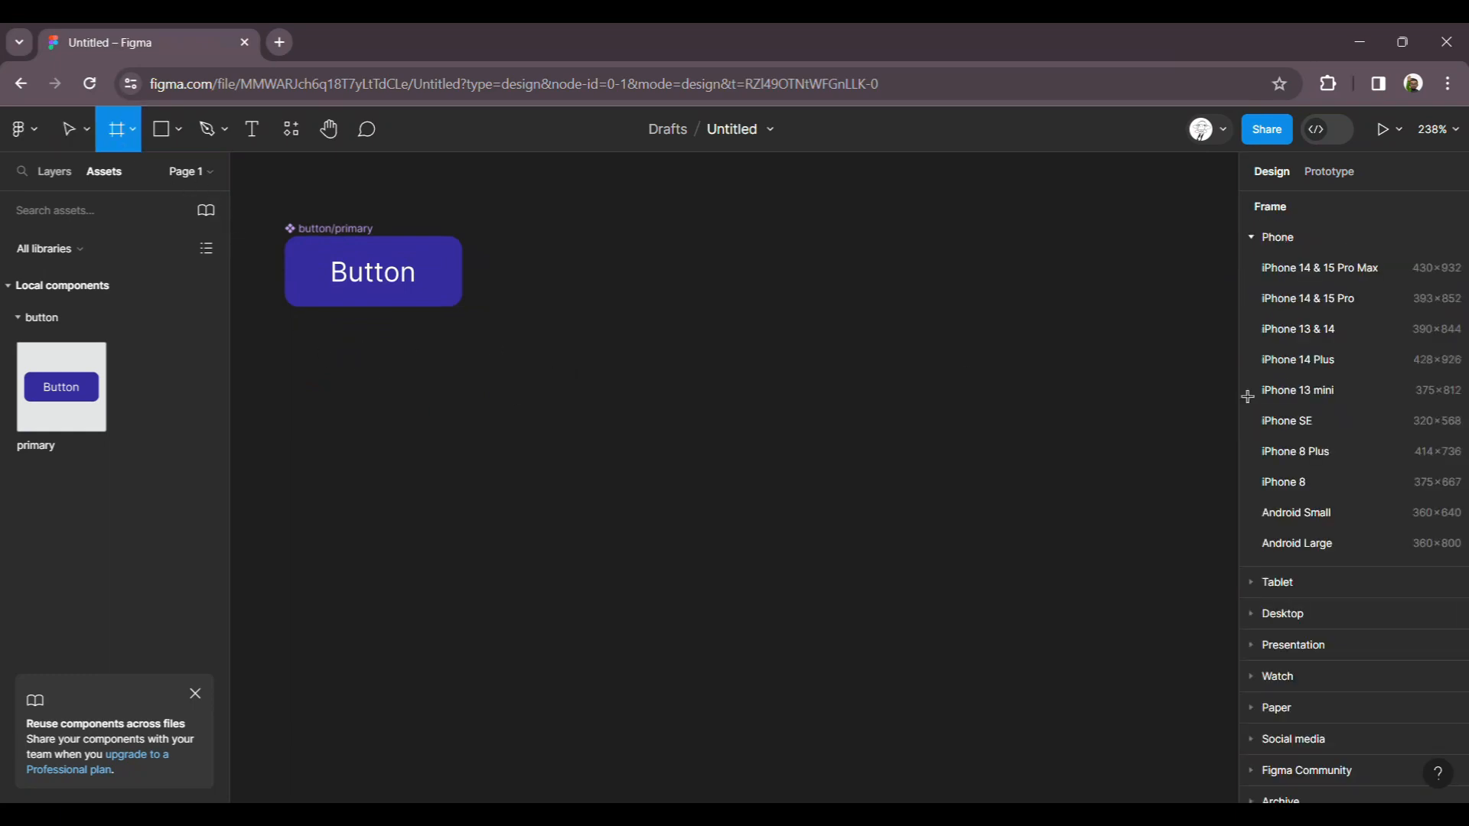
click(1300, 420)
scroll(459, 341, down, 2)
drag(94, 426, 703, 576)
- Duplicate the iPhone 13 mini frame with its button instance four times to make a row of five screens
click(640, 195)
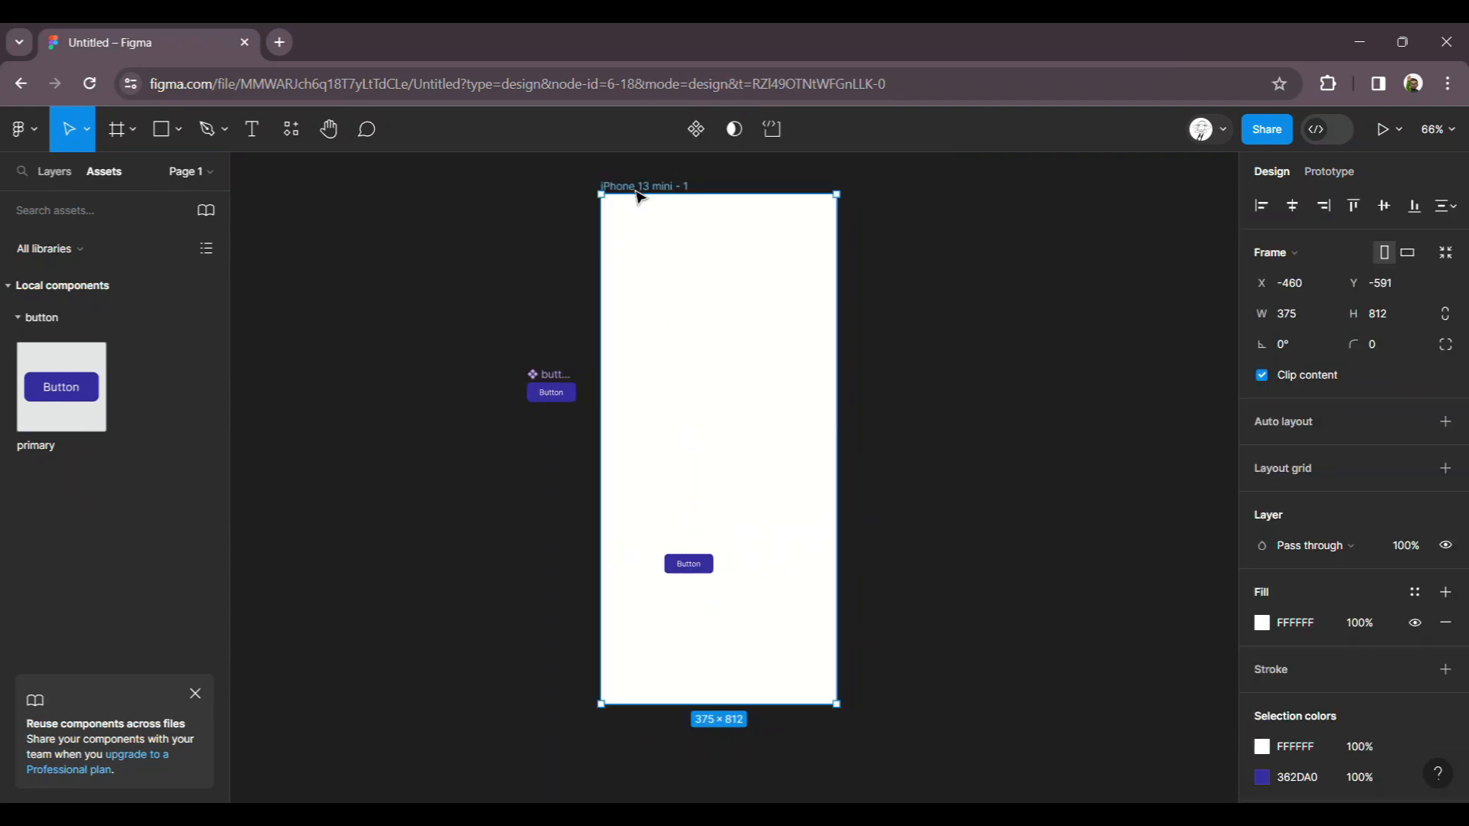
key(ctrl+d)
key(ctrl+d)
key(ctrl+d)
key(ctrl+d)
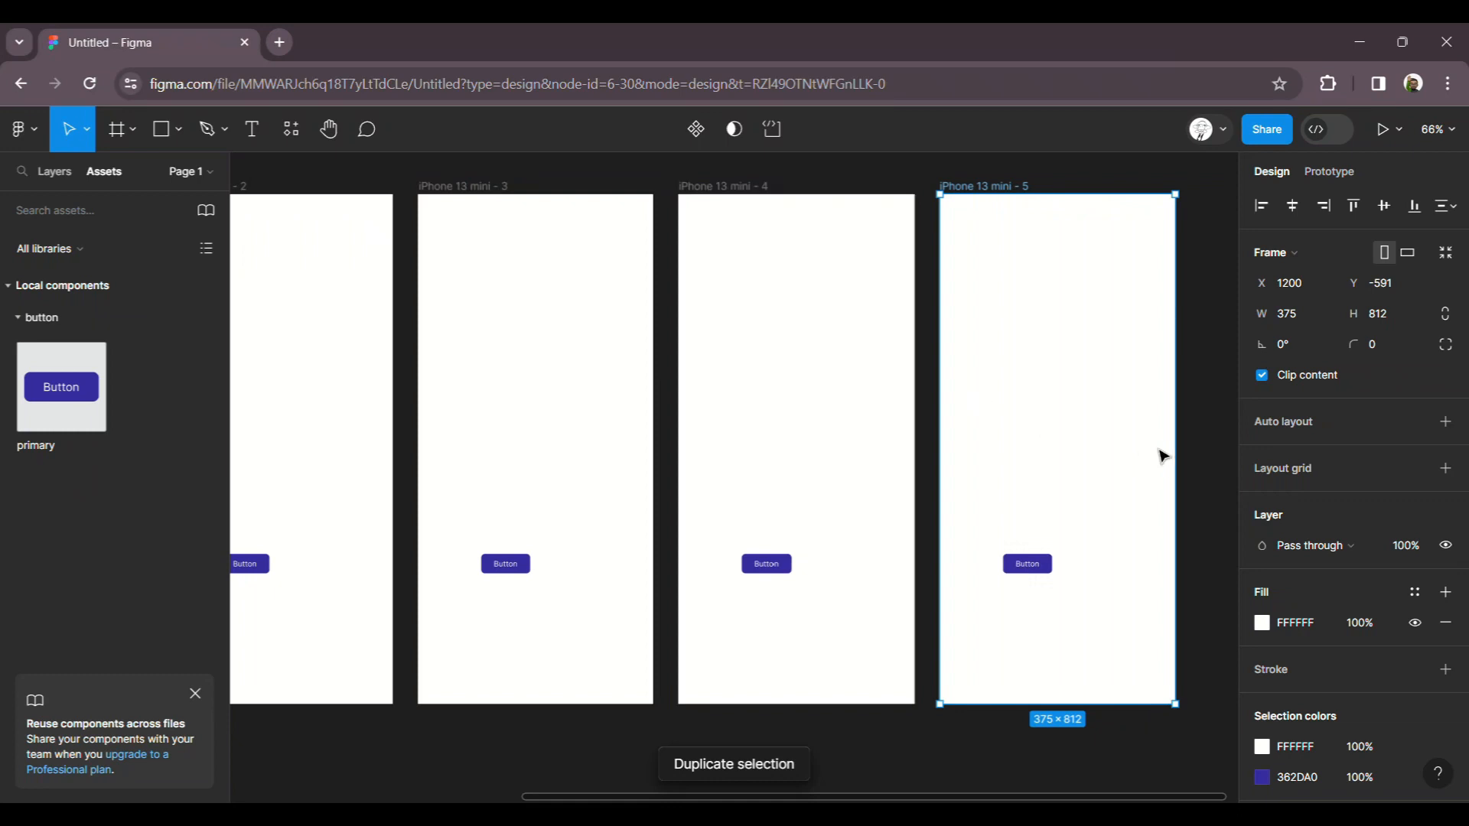
key(shift+1)
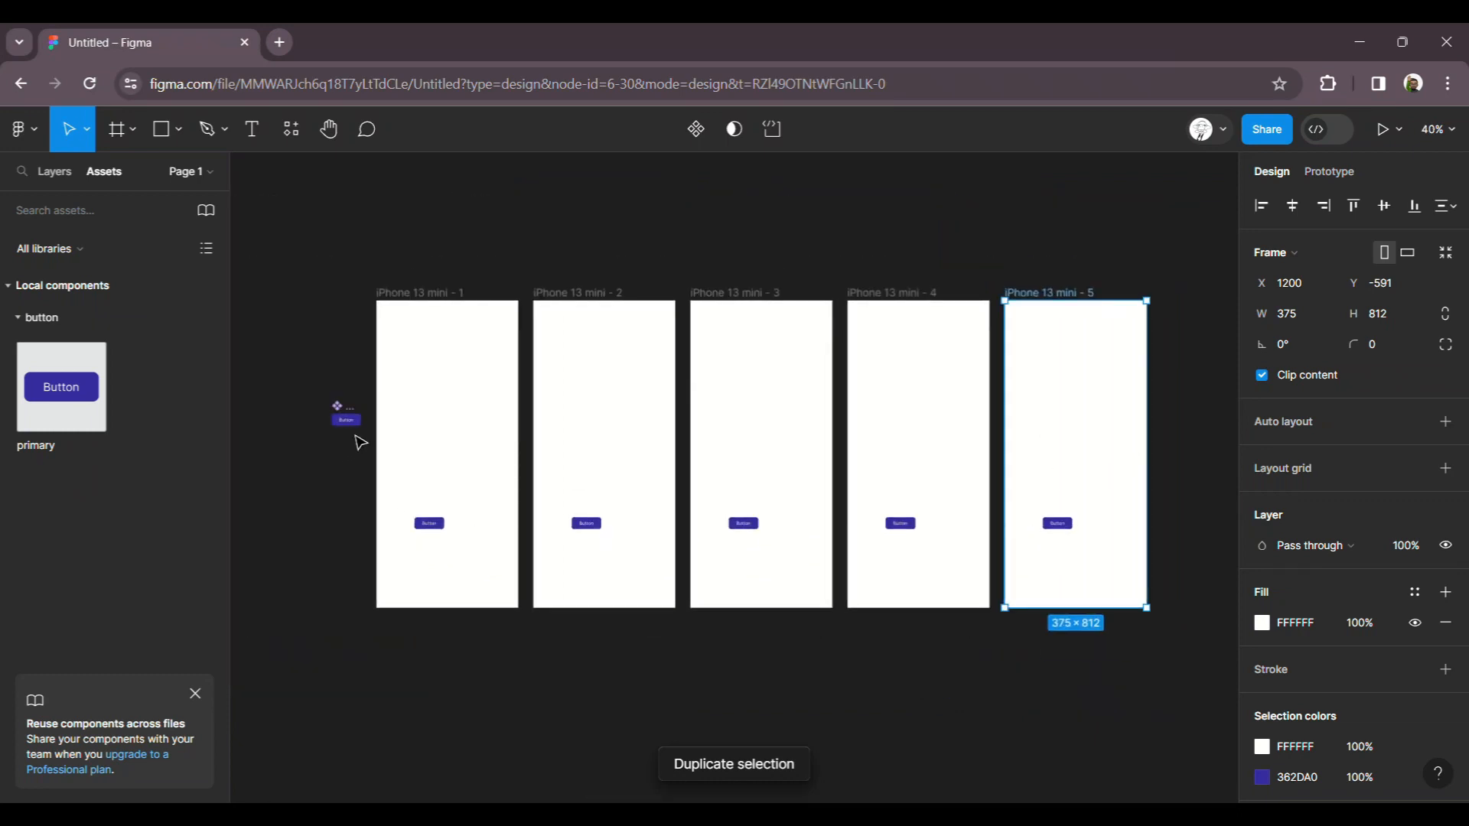
- Change the fill of the main button/primary component to a bright green
scroll(355, 438, up, 2)
scroll(356, 437, up, 4)
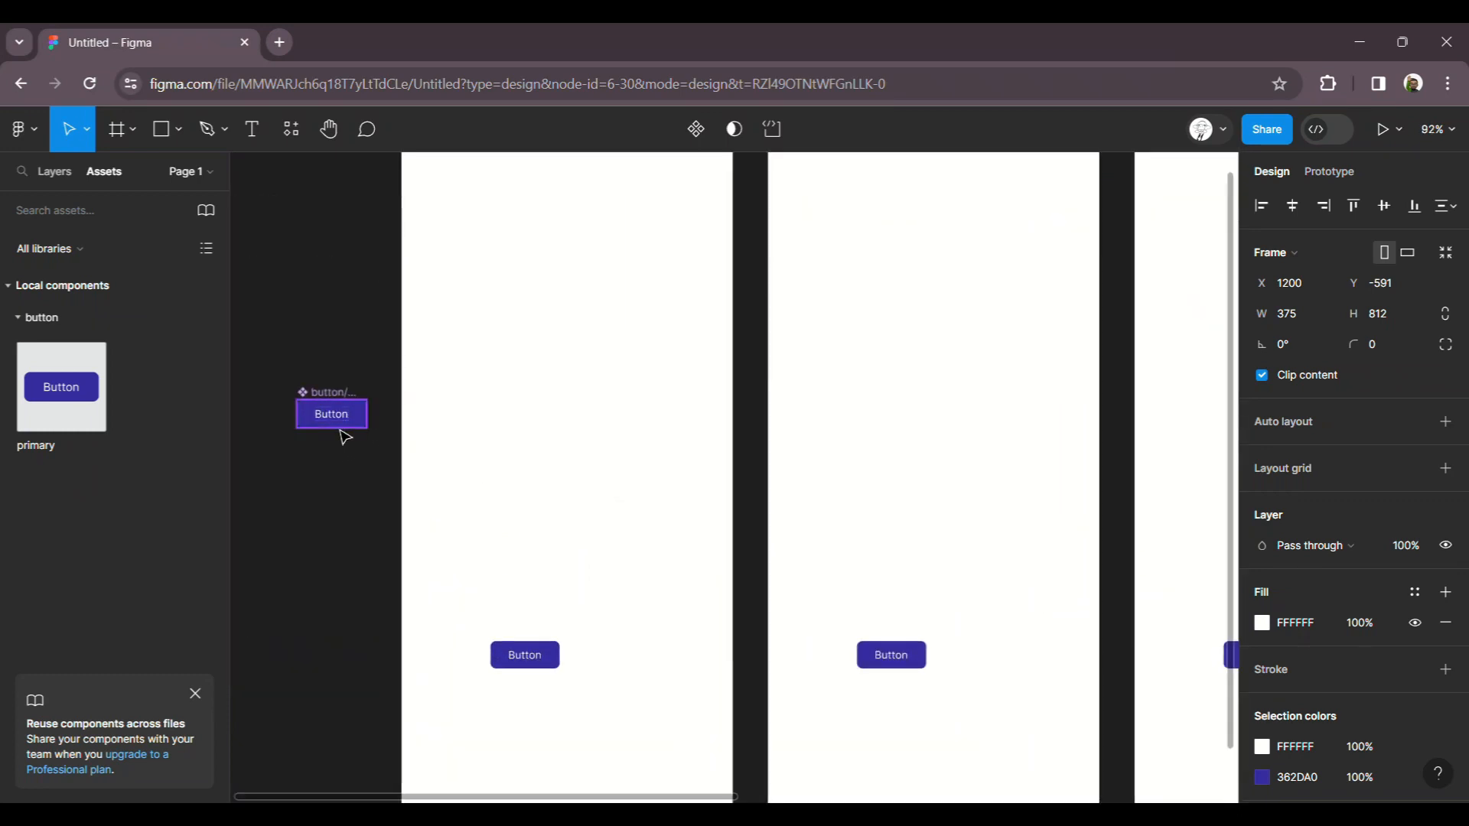
scroll(340, 437, down, 3)
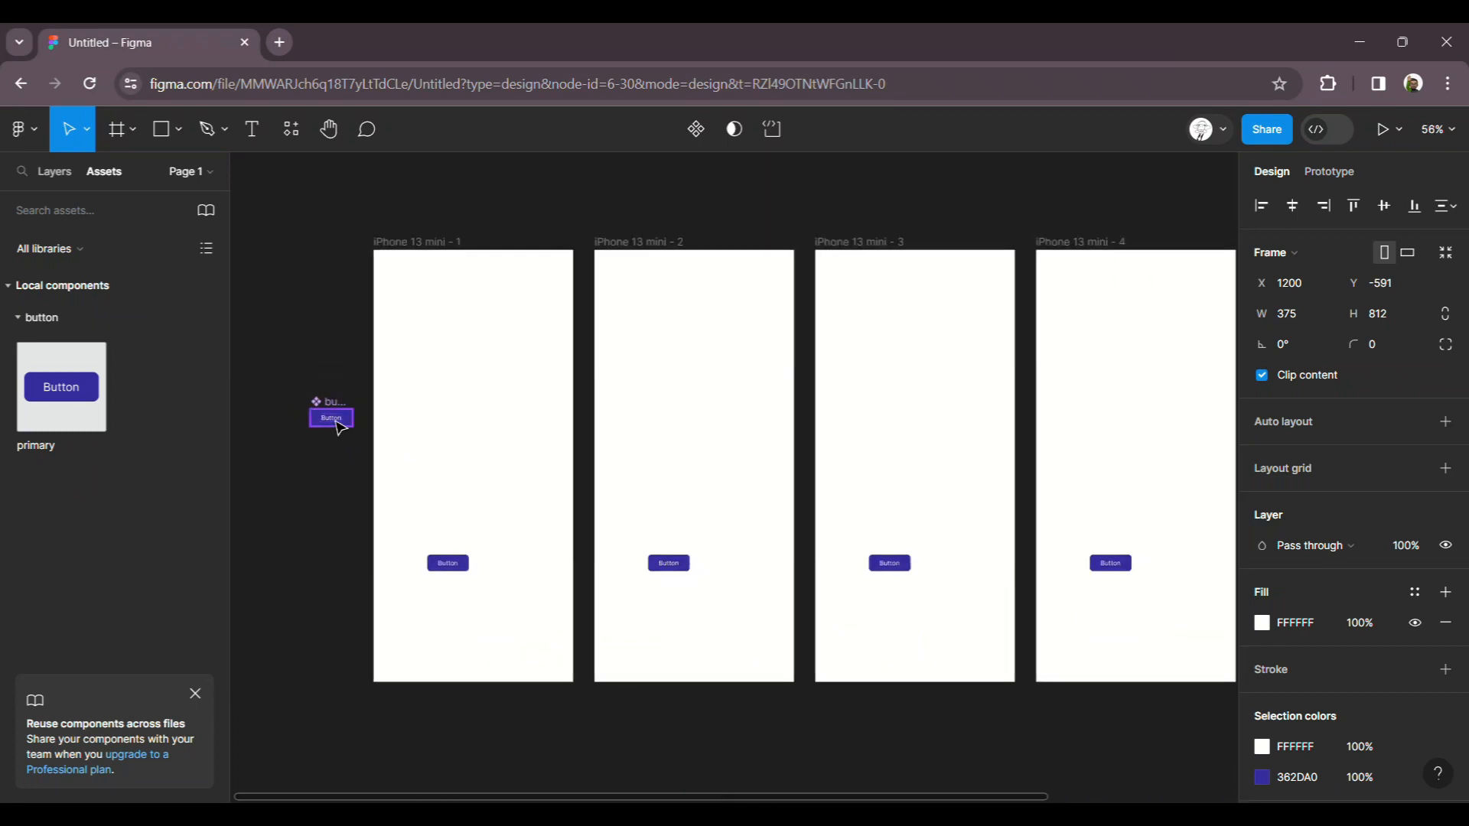
scroll(340, 427, up, 5)
click(373, 409)
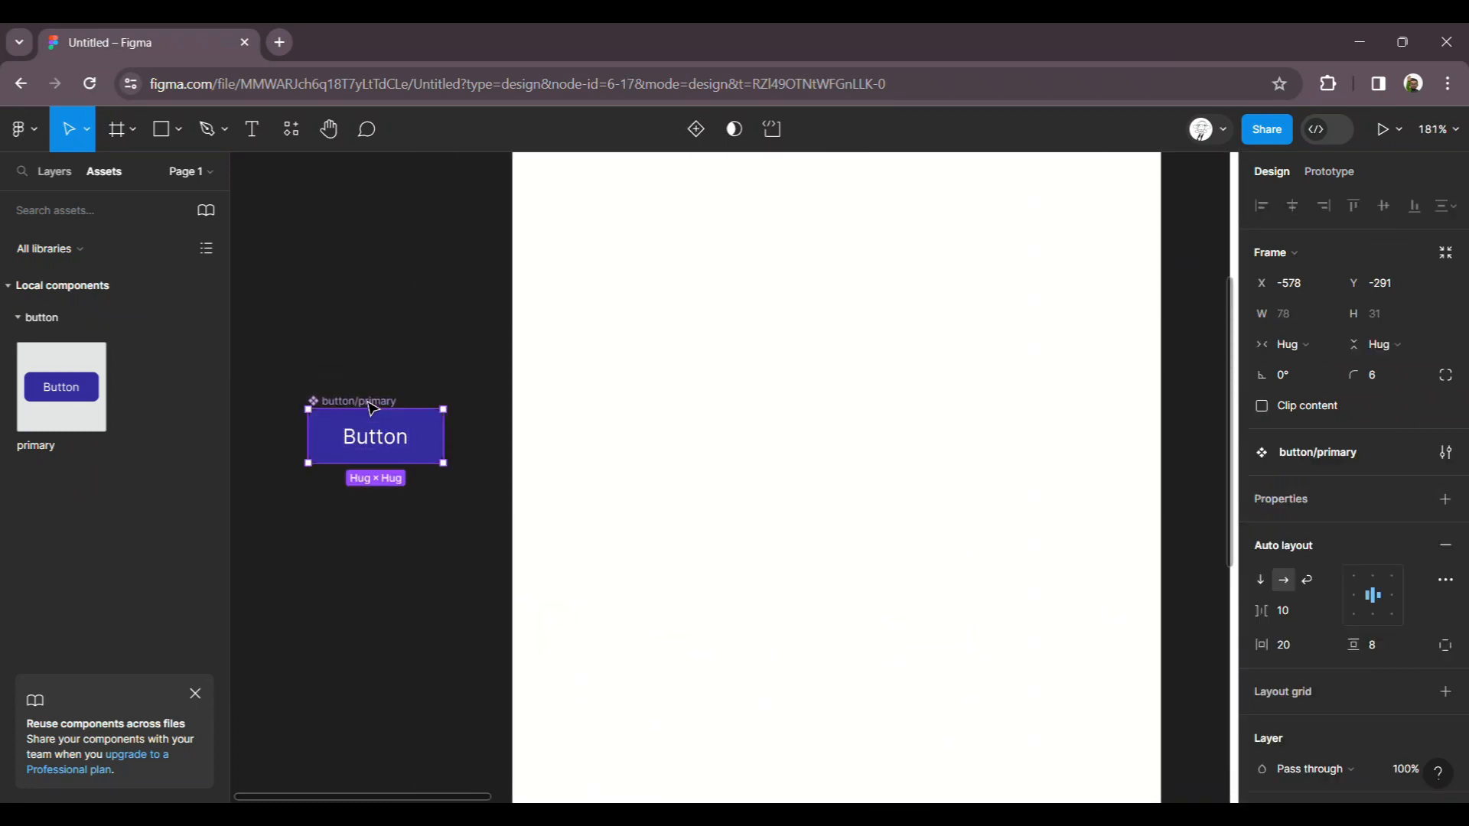
scroll(1328, 638, down, 4)
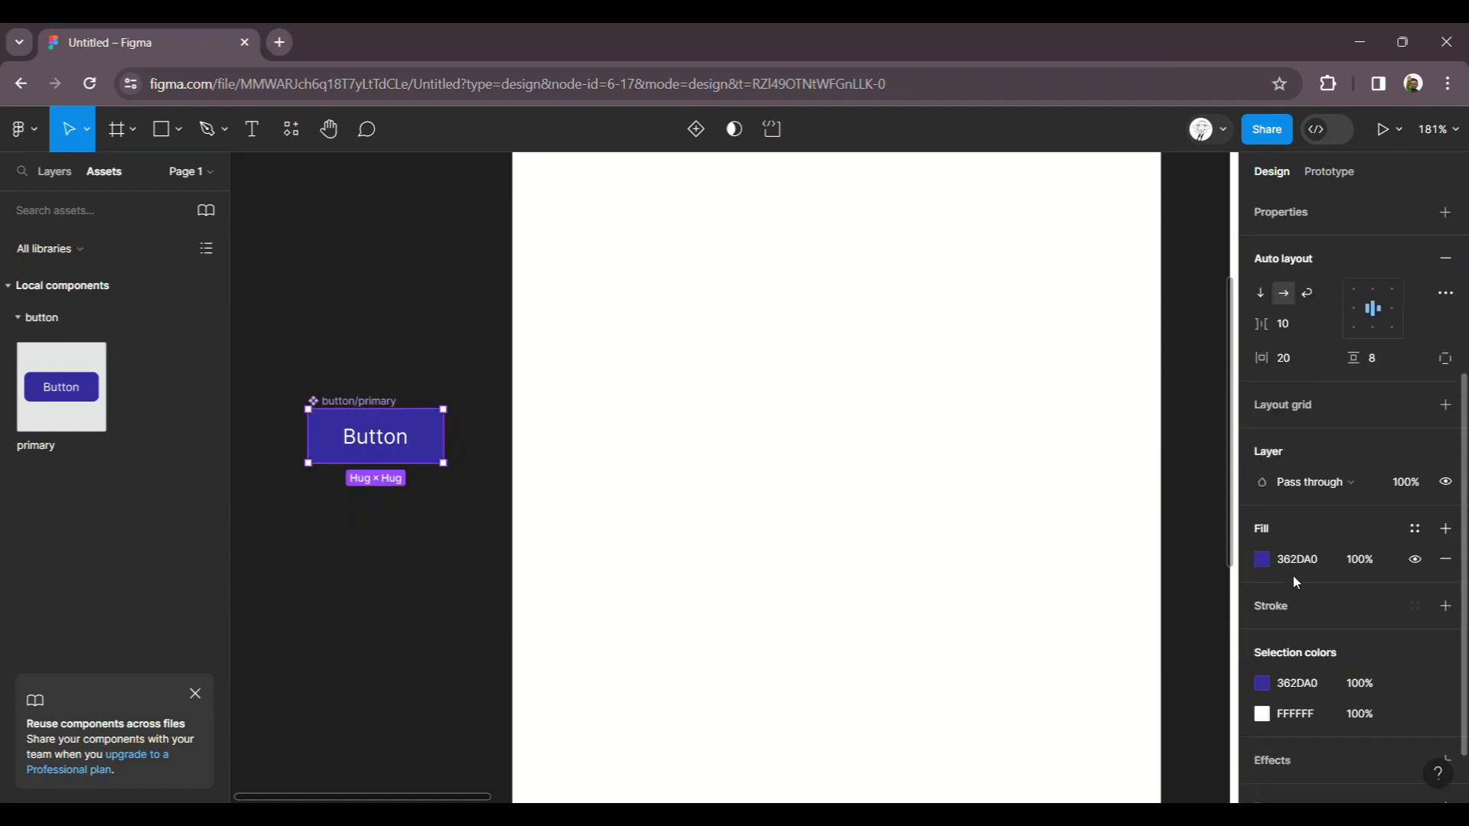
click(1263, 560)
scroll(792, 522, left, 5)
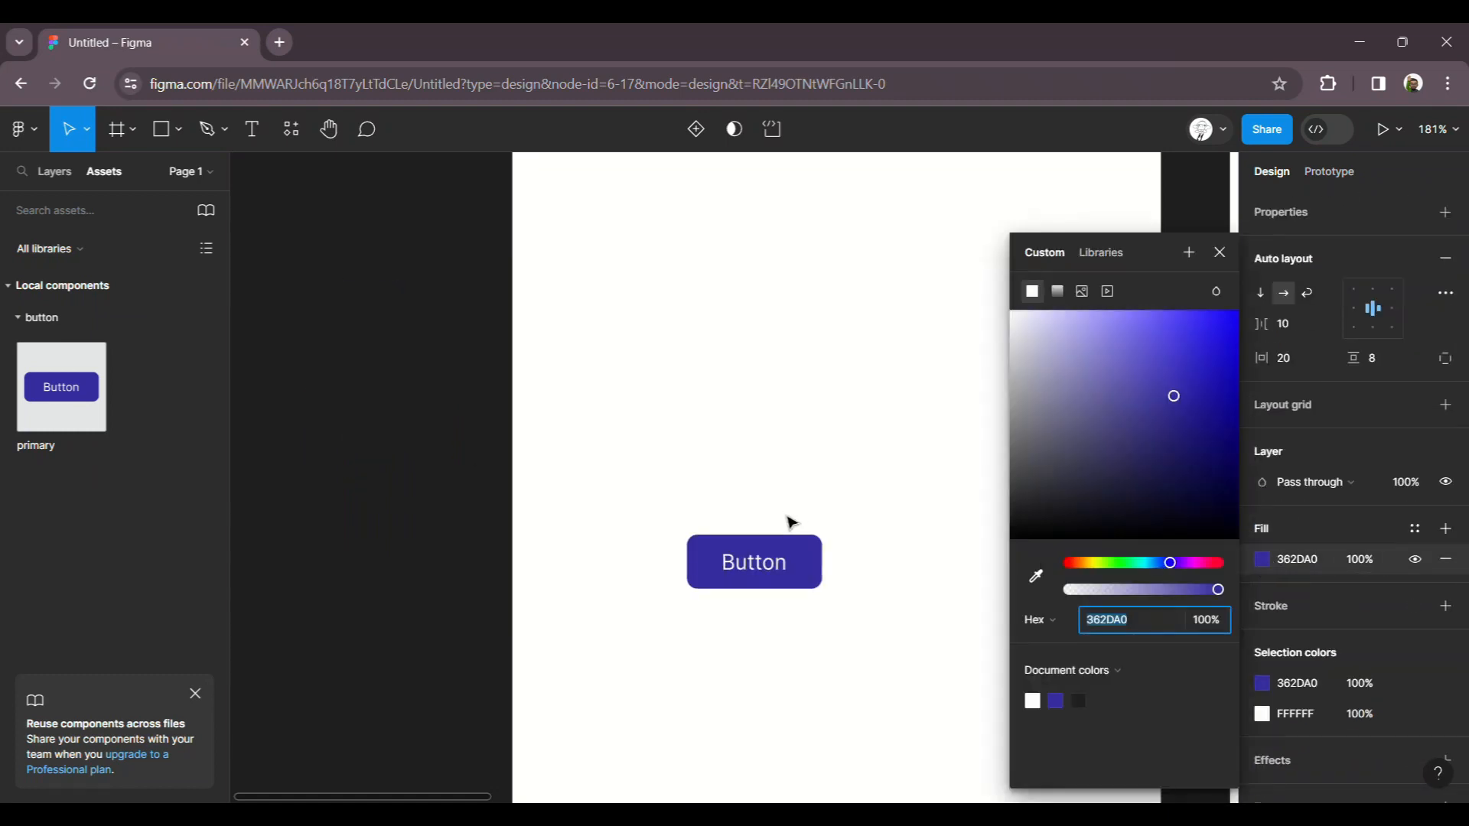
scroll(792, 522, up, 3)
drag(1136, 566, 1118, 570)
drag(1163, 378, 1167, 361)
click(315, 552)
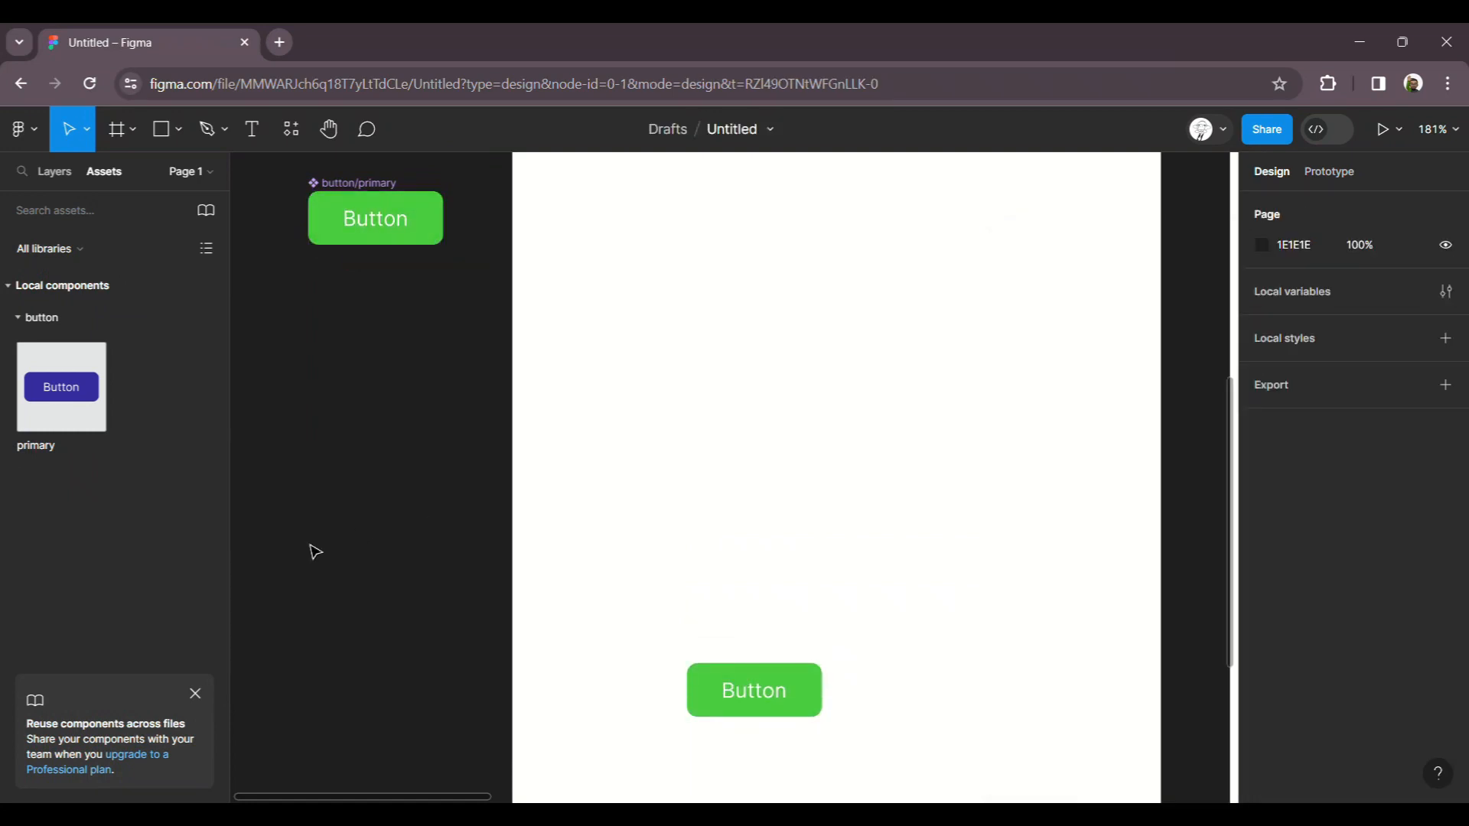
- Compare the button instances in all five phone frames with the recoloured main component
key(shift+1)
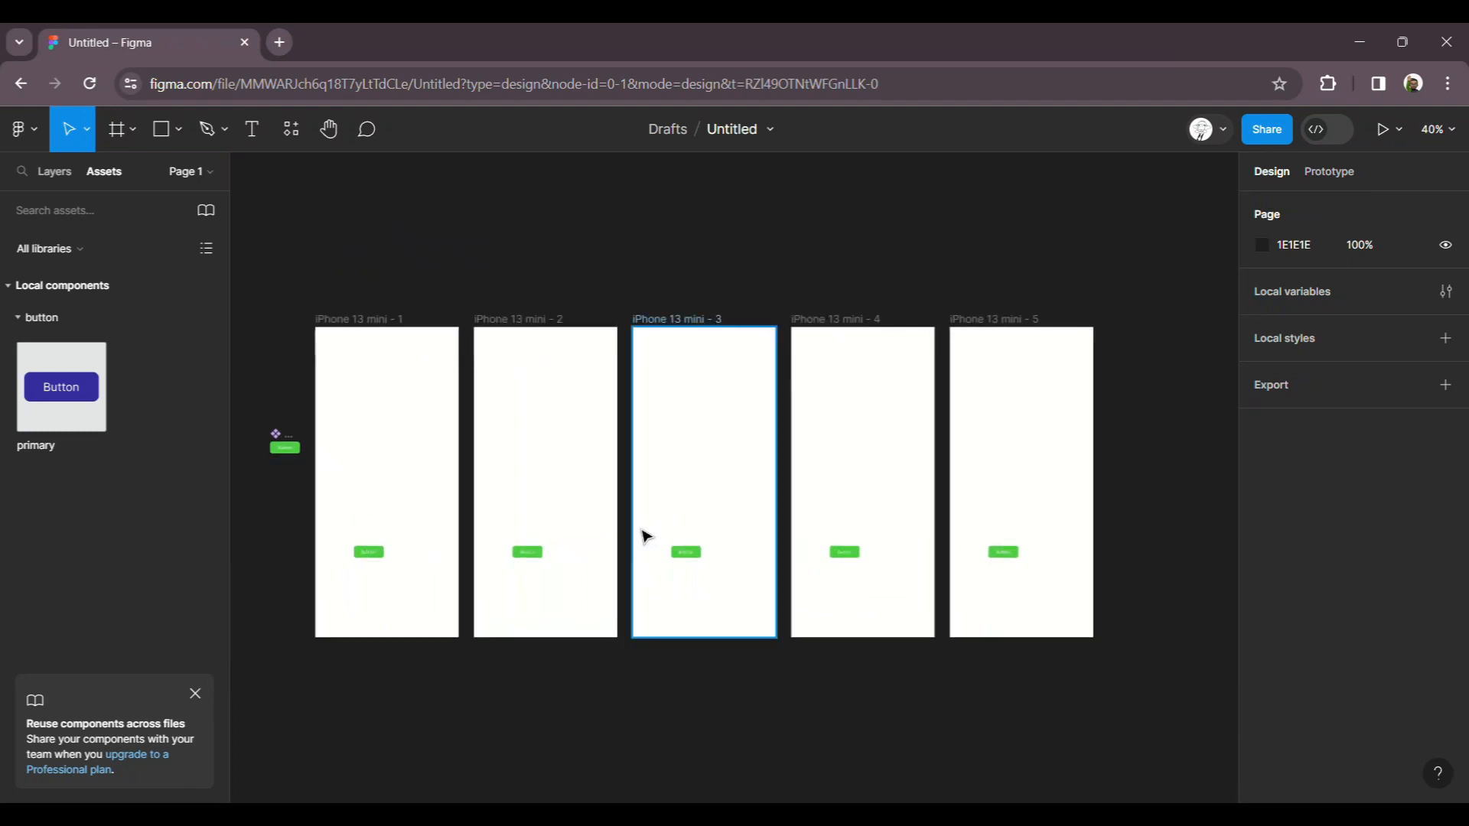
scroll(647, 537, up, 1)
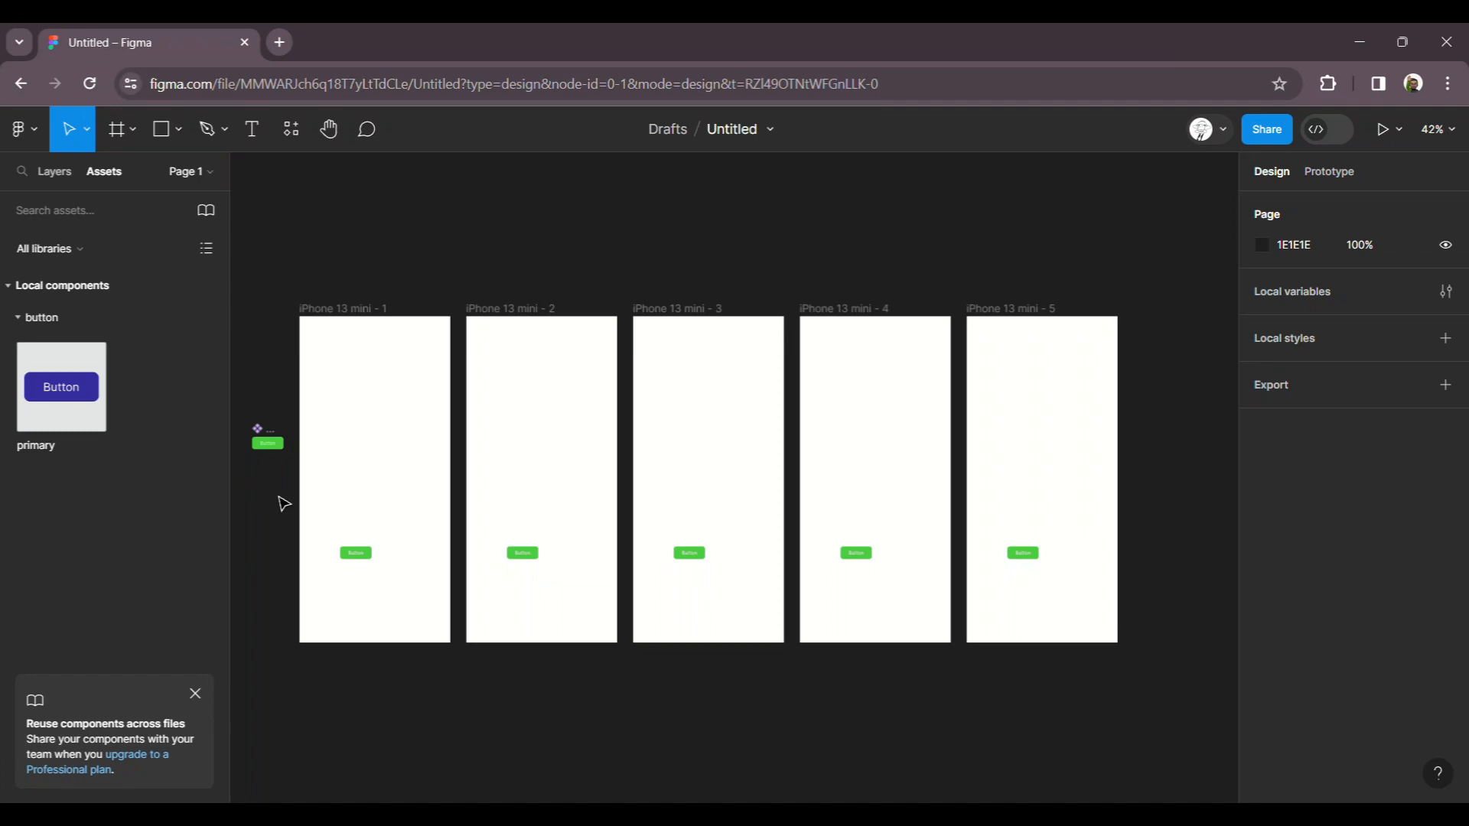
scroll(283, 472, up, 10)
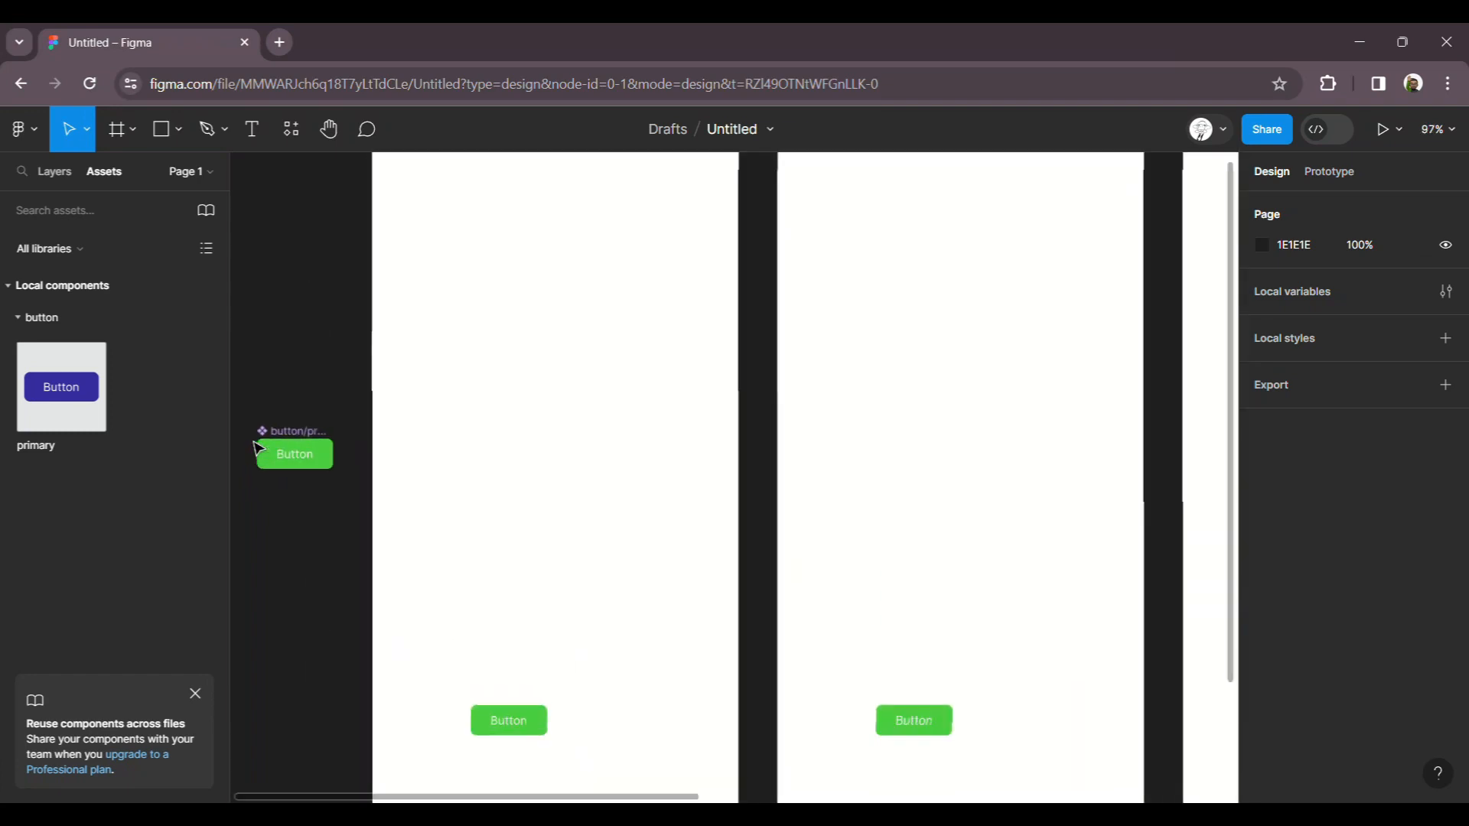
scroll(792, 429, down, 3)
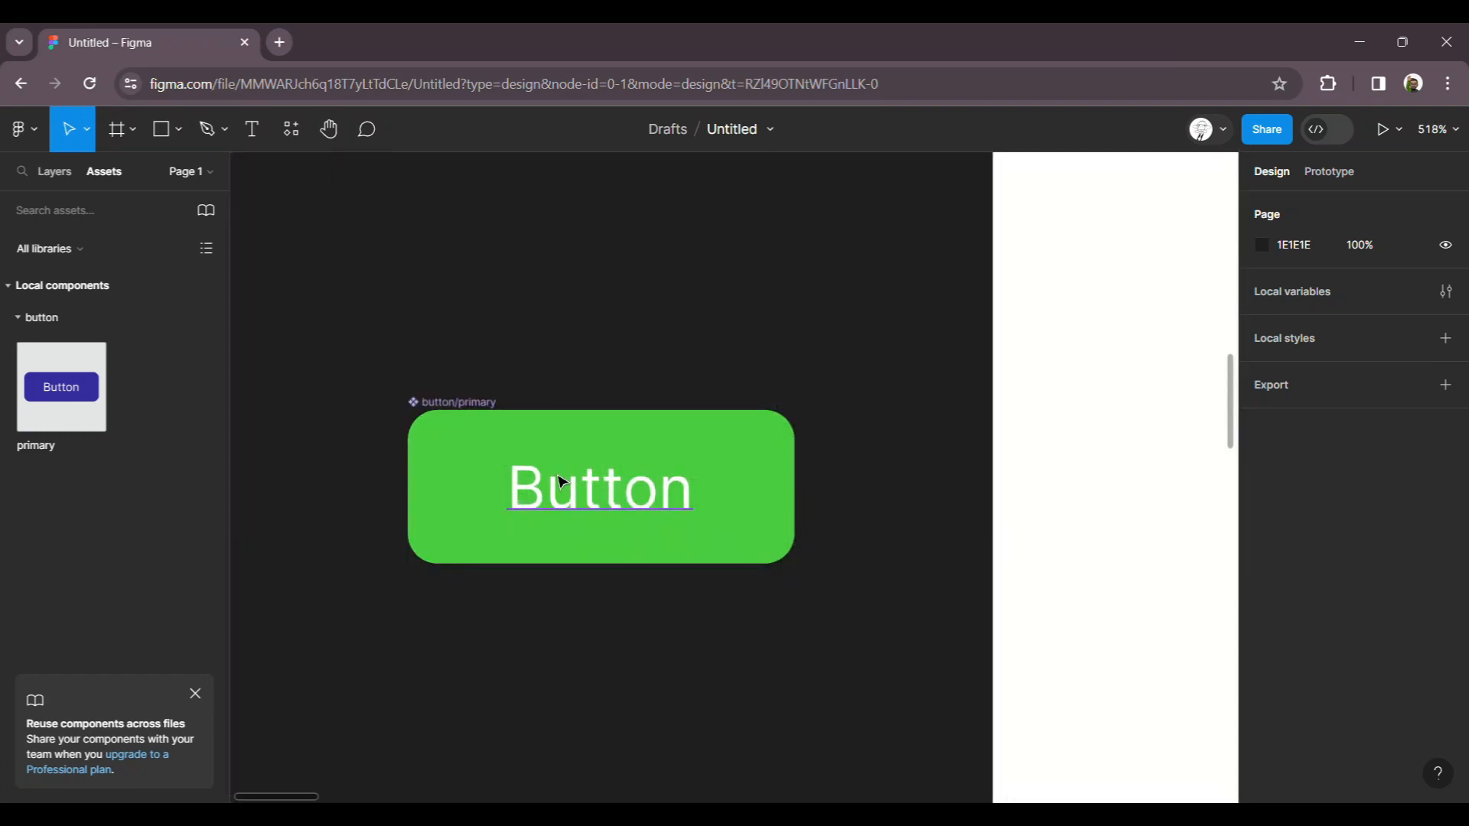
scroll(647, 491, up, 2)
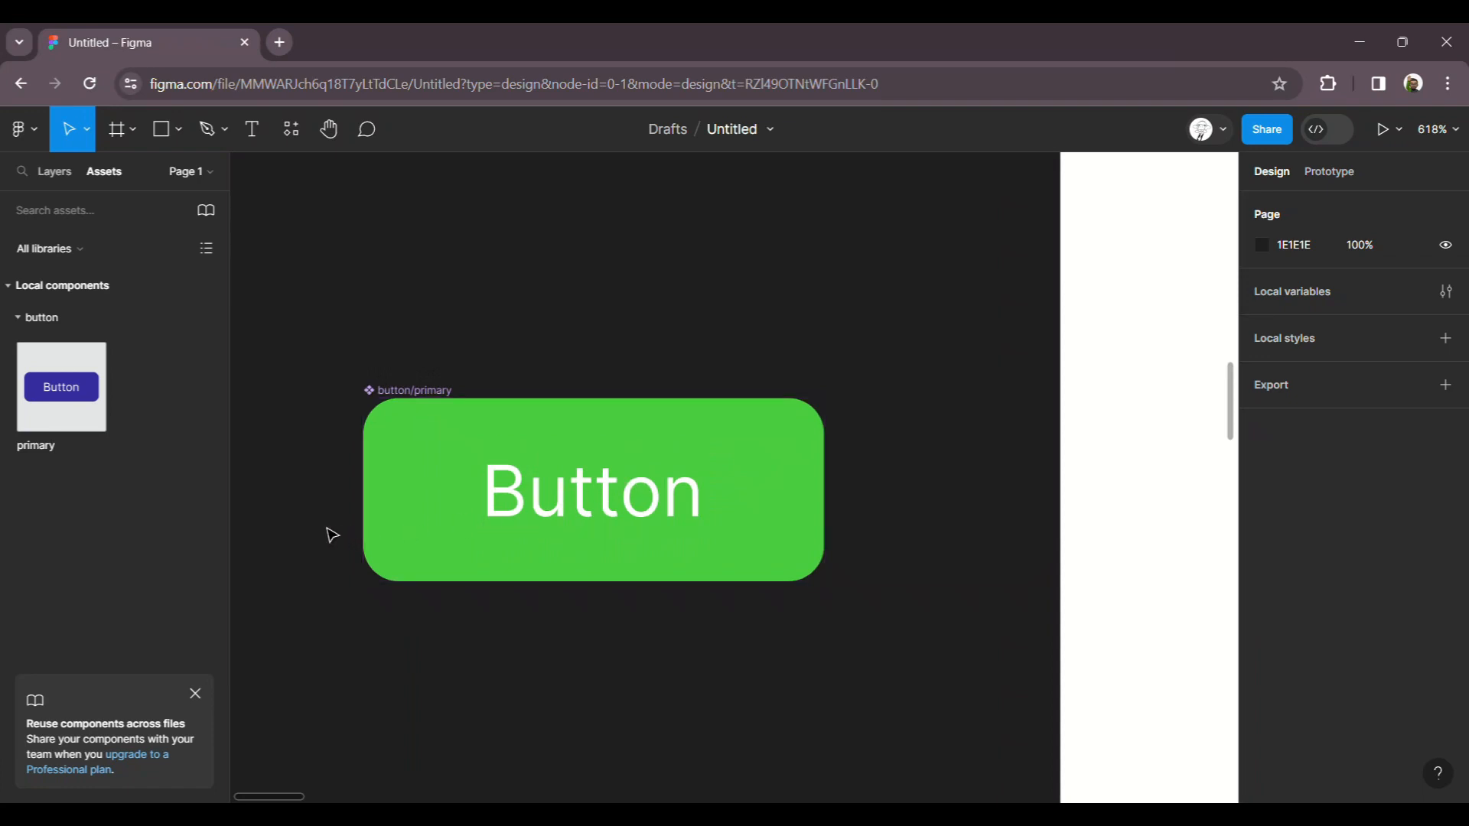